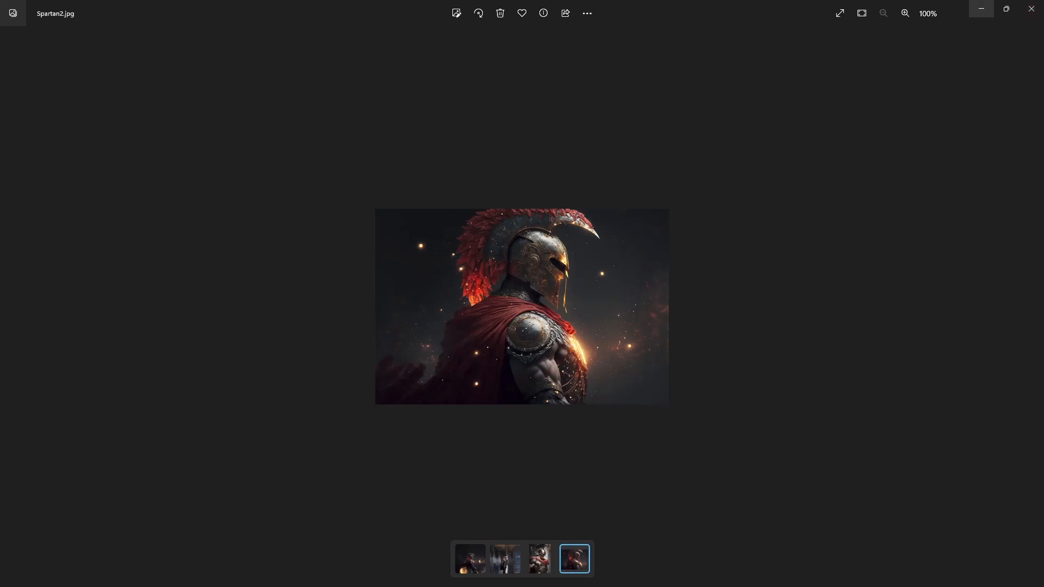
Step: Switch from the image viewer to Photoshop and create a 4096 × 4096 px RGB document at 1200 ppi with a black background
click(982, 9)
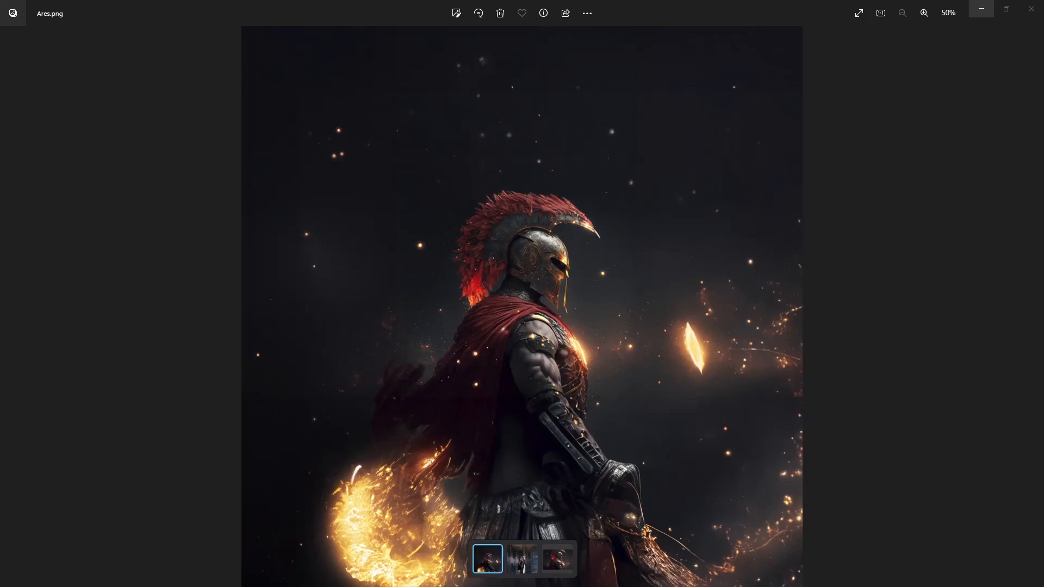
click(981, 9)
click(23, 7)
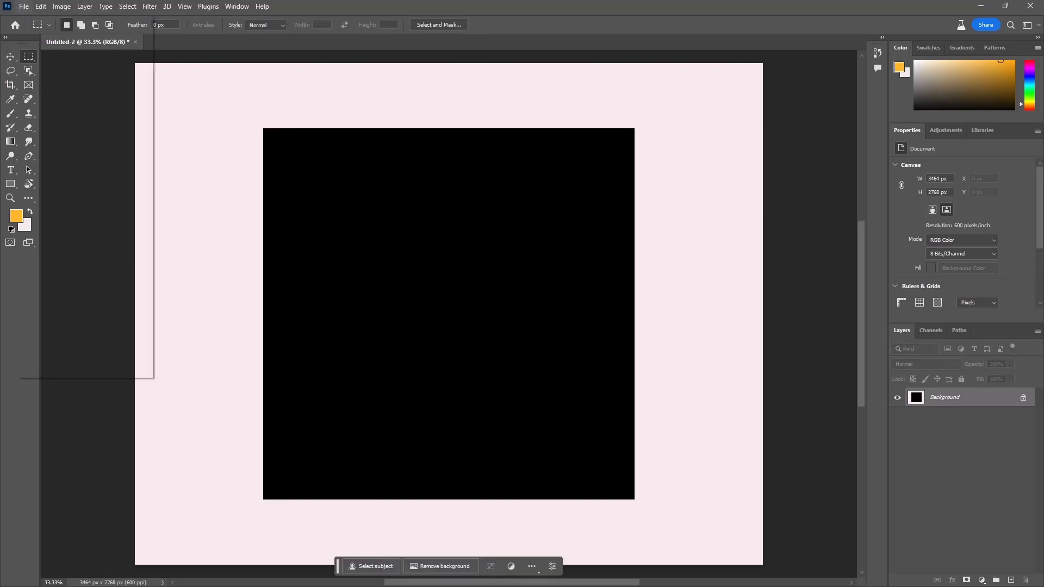
click(34, 19)
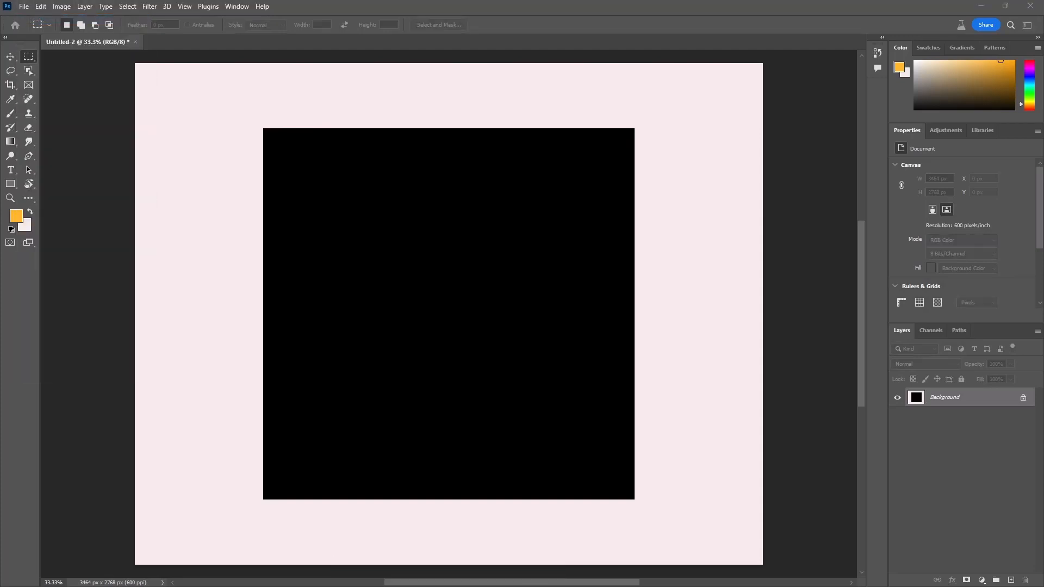
key(Return)
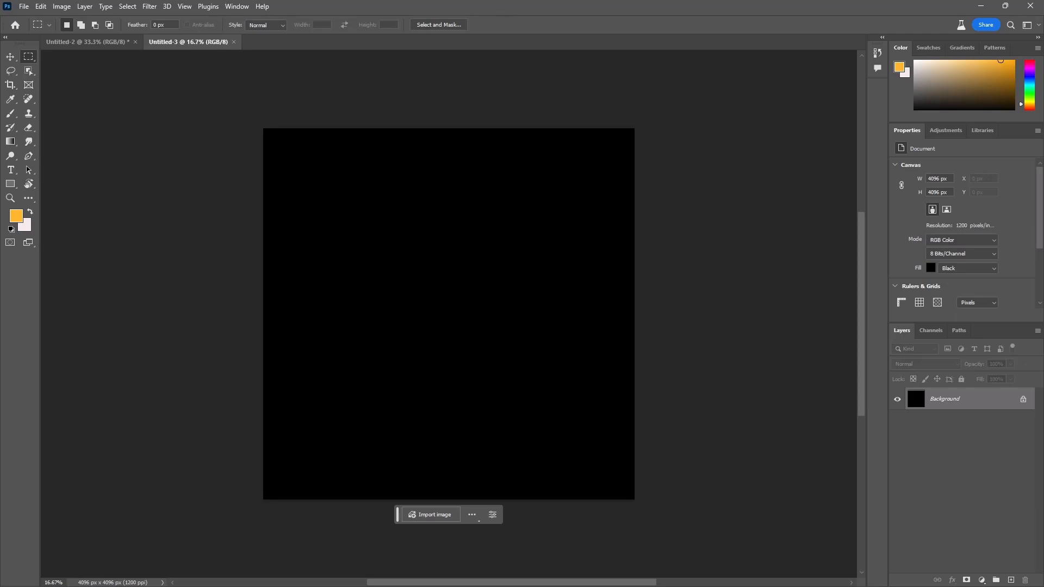
Step: Place Spartan2.jpg at its original size in the centre of the black canvas
drag(0, 180, 431, 370)
key(Return)
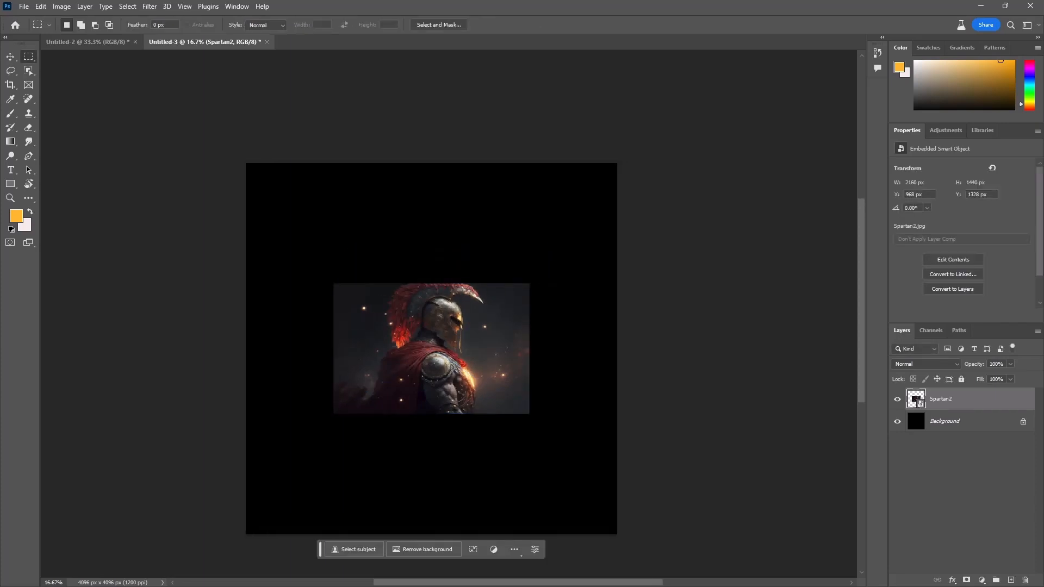
Step: Select everything outside a rectangle just inside the Spartan image's edges and run Generative Fill with an empty prompt
scroll(445, 346, up, 10)
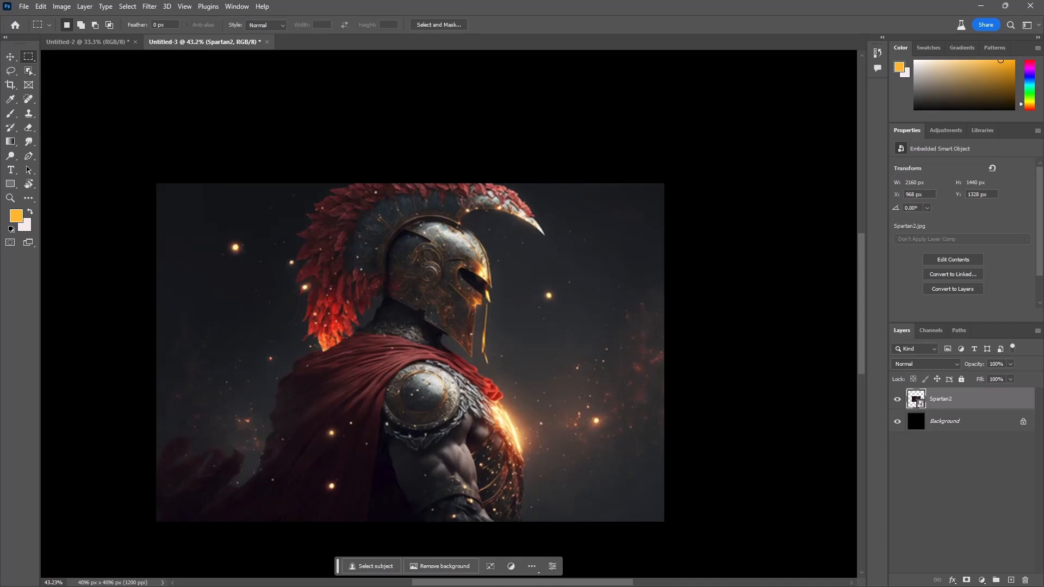
drag(162, 186, 658, 518)
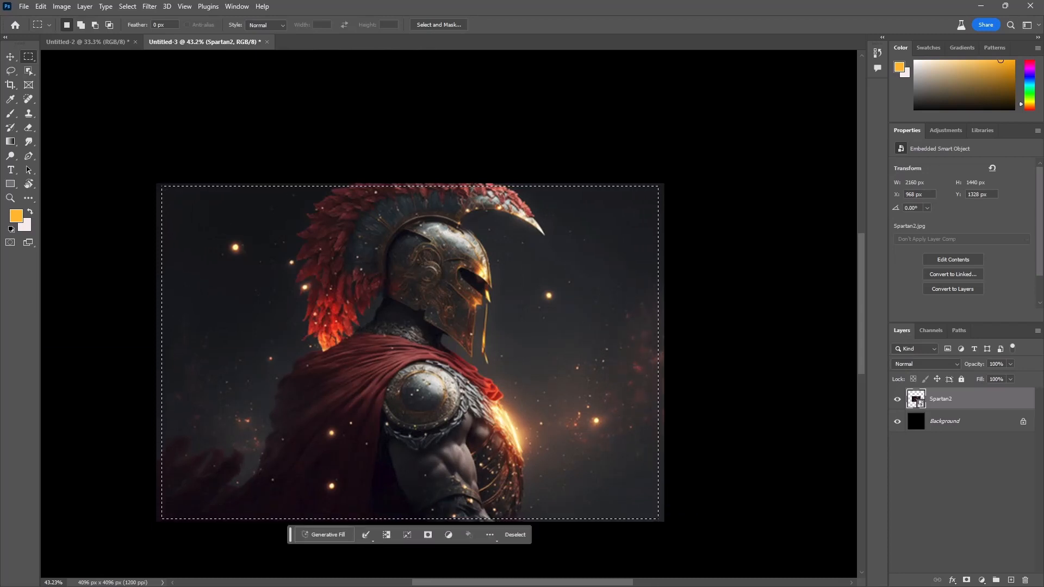
right_click(495, 183)
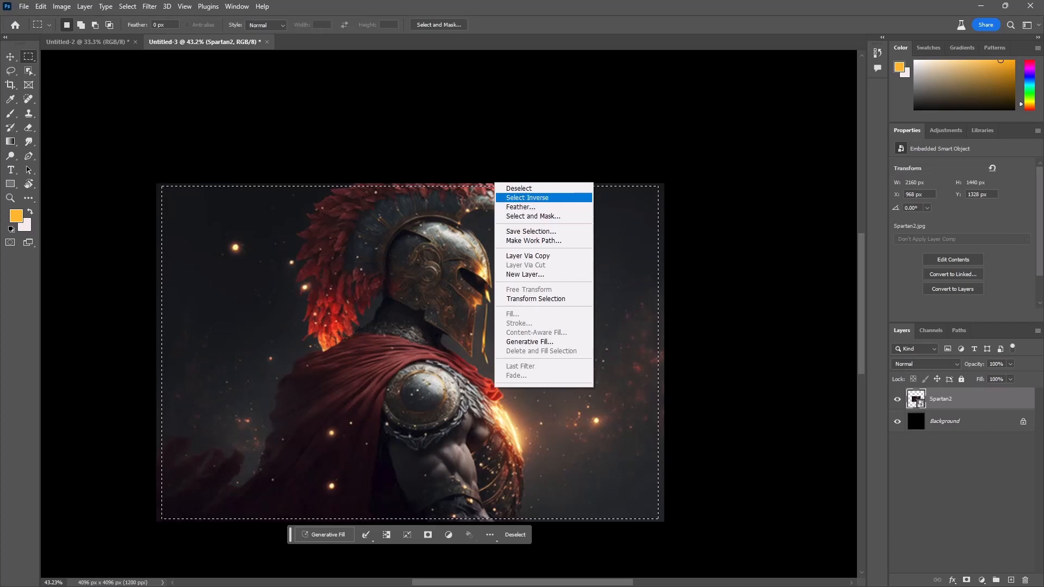
click(527, 197)
click(325, 563)
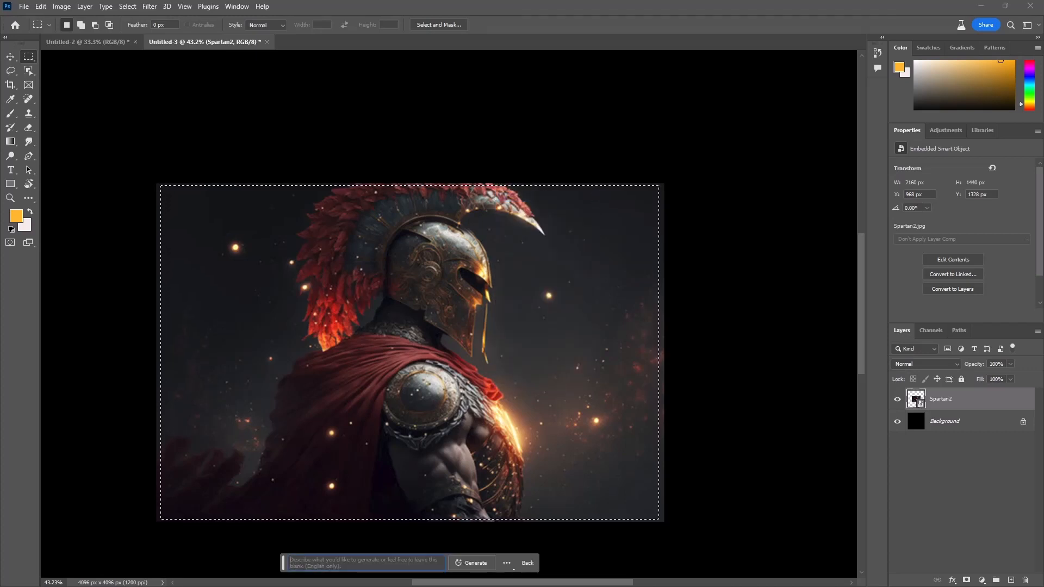
click(471, 563)
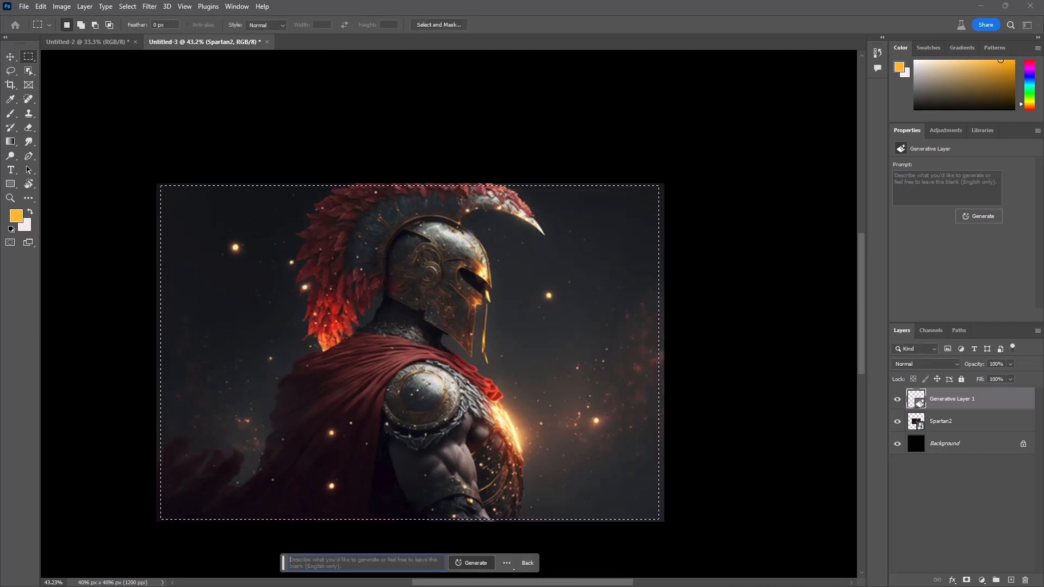
Step: Compare the generated canvas extensions and choose the third variation, with the kneeling warrior and glowing red cloth
scroll(449, 314, down, 5)
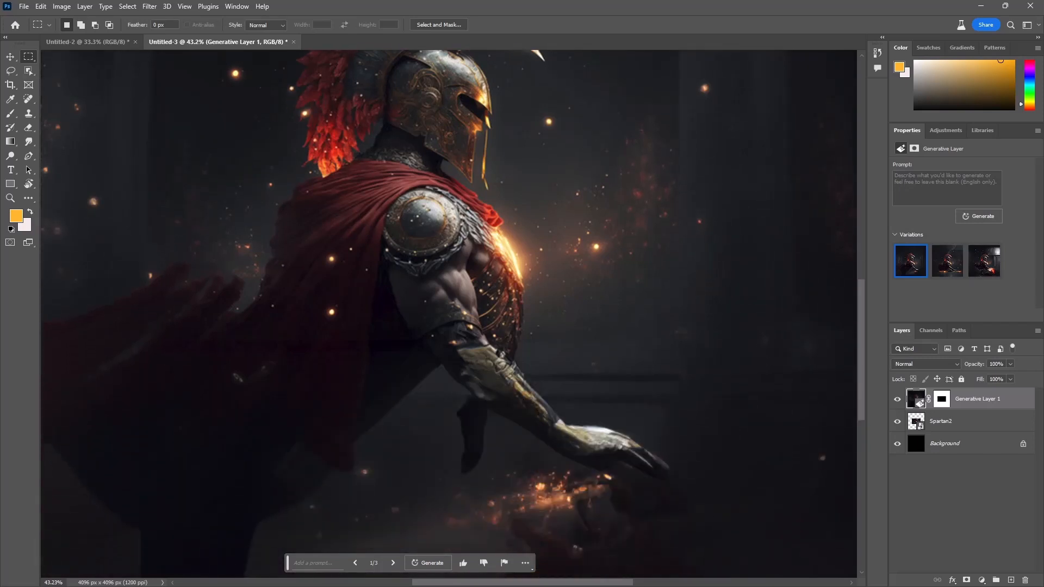
scroll(443, 319, down, 3)
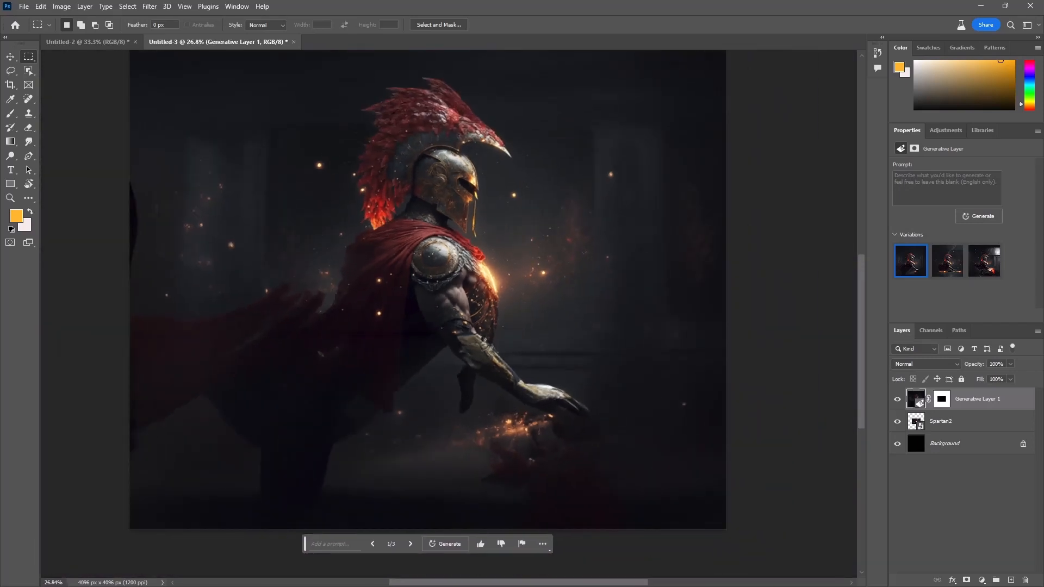
click(411, 544)
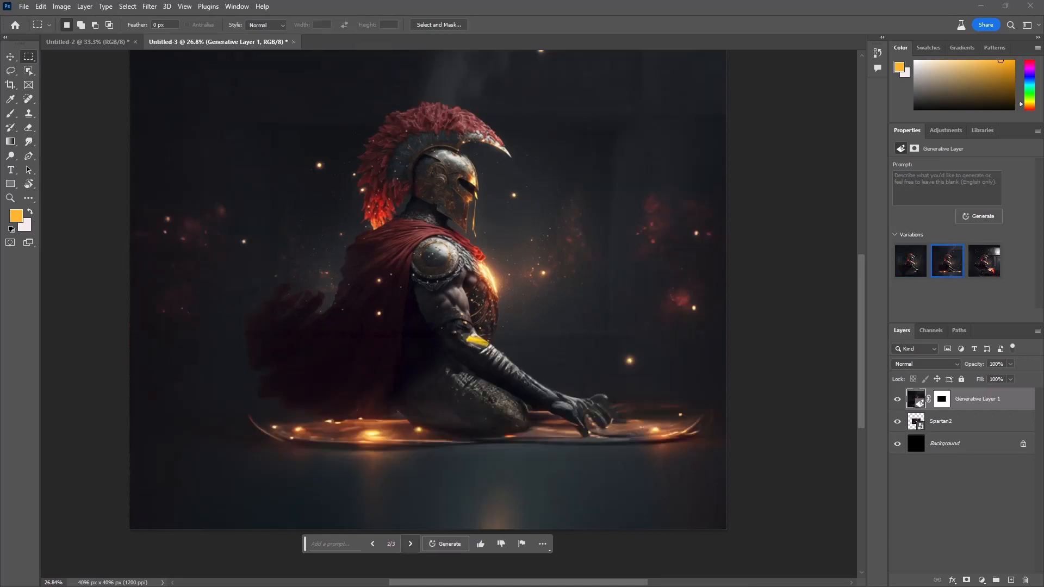
click(410, 543)
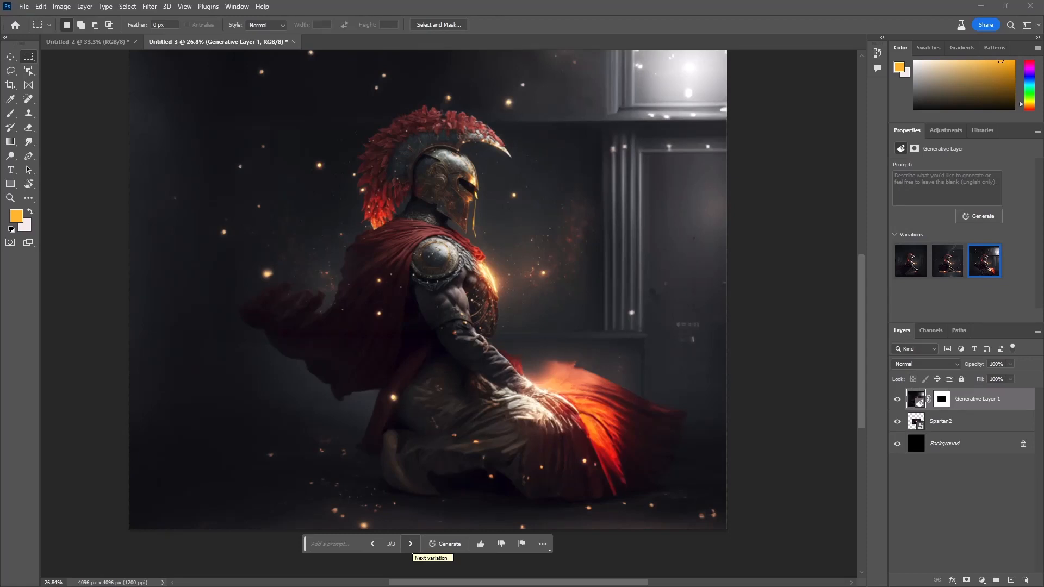
scroll(448, 313, up, 5)
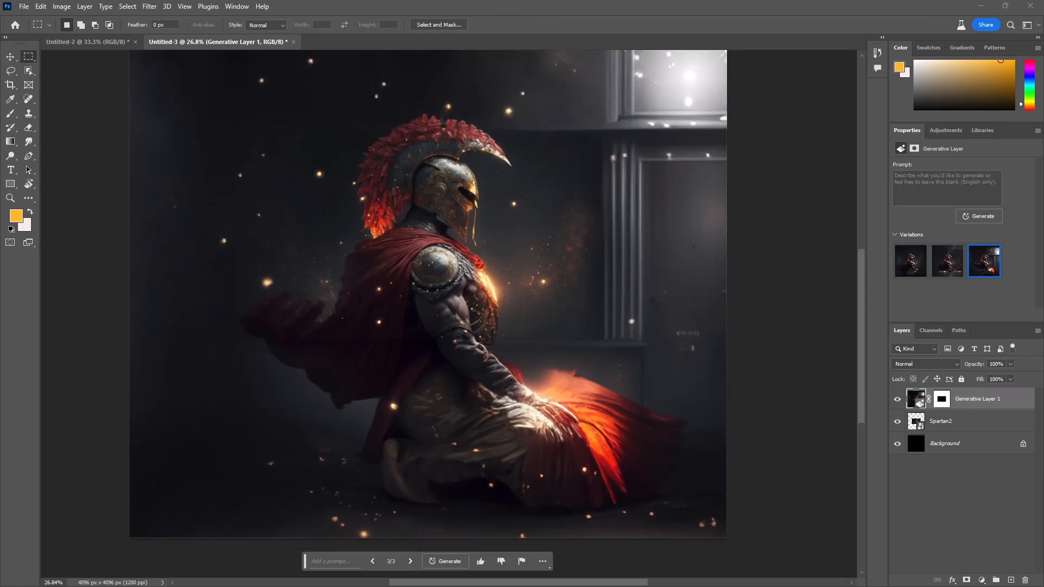
scroll(428, 314, down, 3)
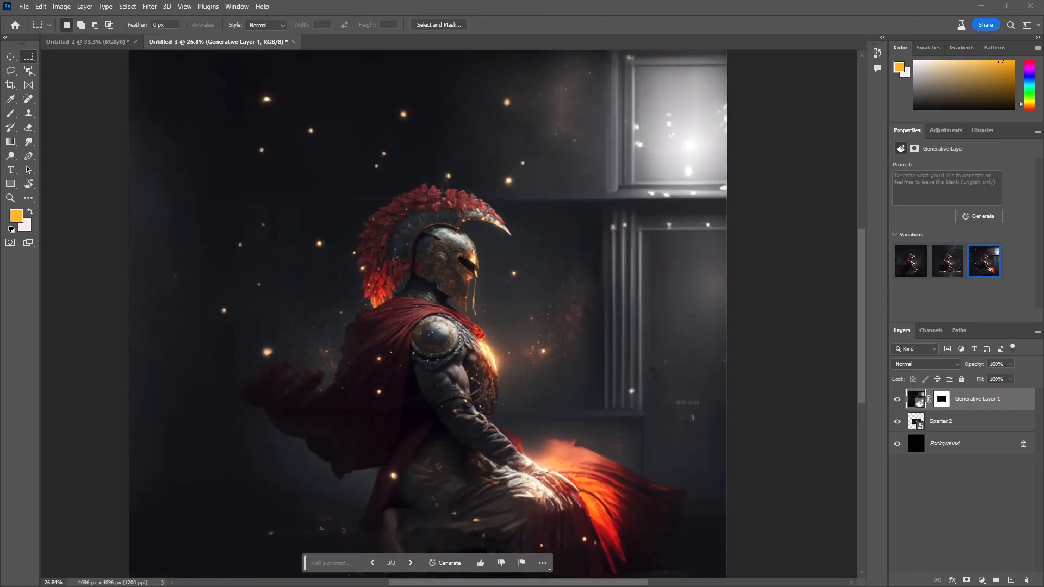
scroll(428, 314, down, 3)
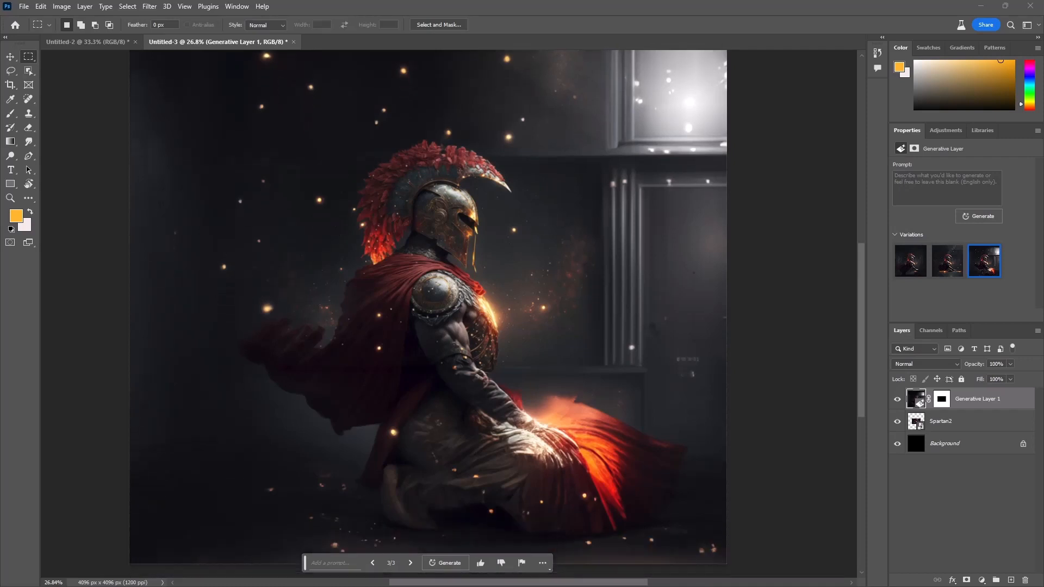
scroll(428, 314, up, 3)
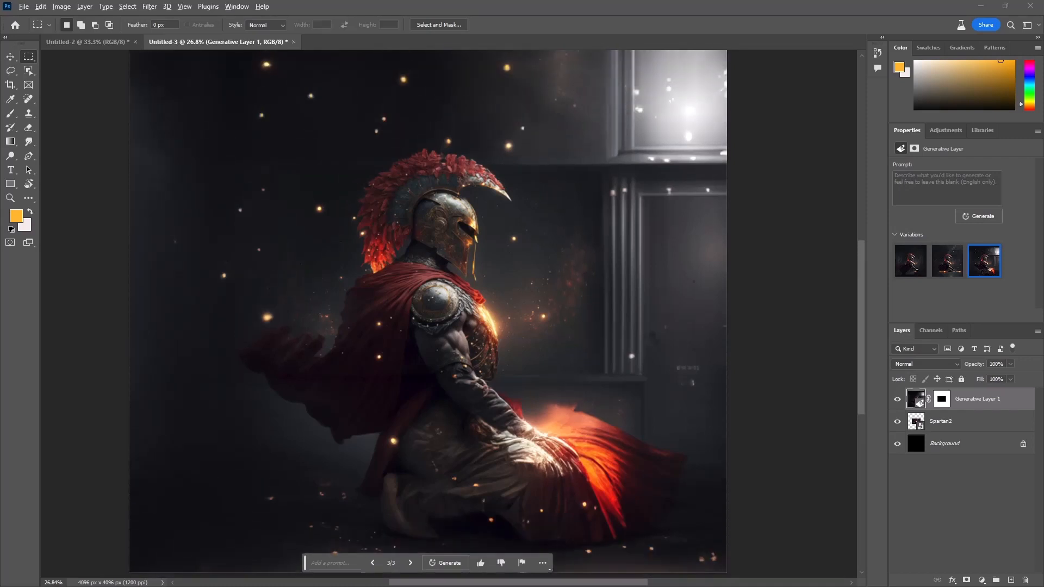
Step: Try to remove the round shoulder guard by lassoing around it and running Generative Fill with an empty prompt
scroll(437, 307, up, 20)
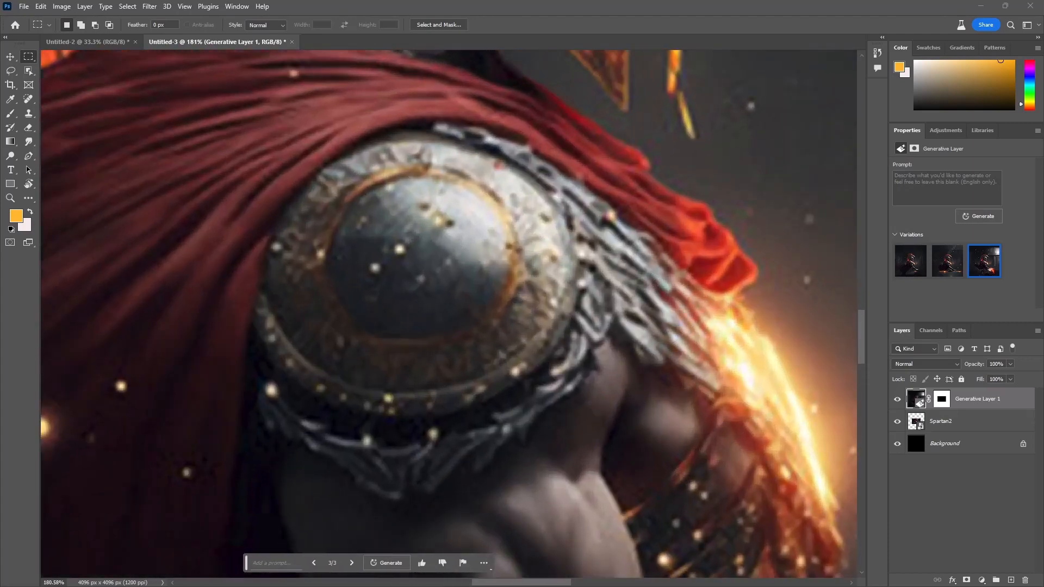
drag(364, 432, 449, 353)
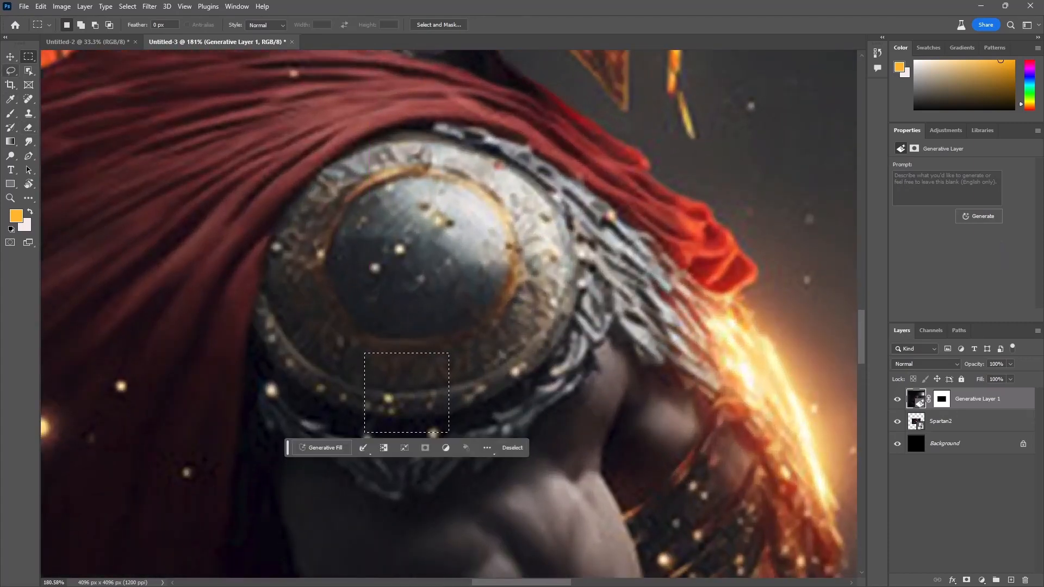
key(l)
drag(278, 385, 377, 452)
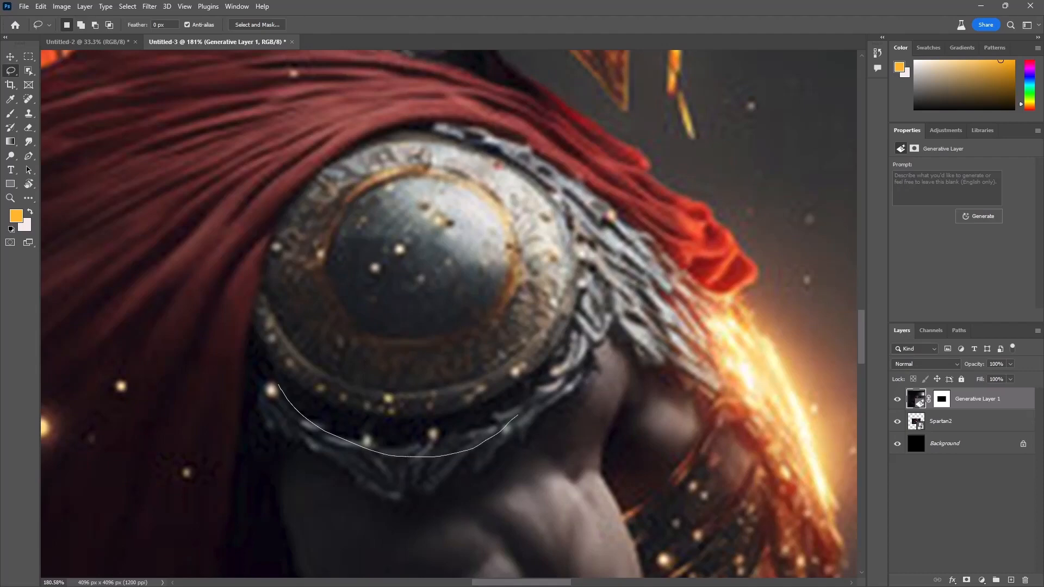
mouse_move(518, 415)
mouse_down()
mouse_move(588, 282)
mouse_move(588, 236)
mouse_move(571, 192)
mouse_move(442, 122)
mouse_move(324, 116)
mouse_move(250, 142)
mouse_move(196, 203)
mouse_move(185, 289)
mouse_move(194, 358)
mouse_move(232, 395)
mouse_move(330, 431)
mouse_up()
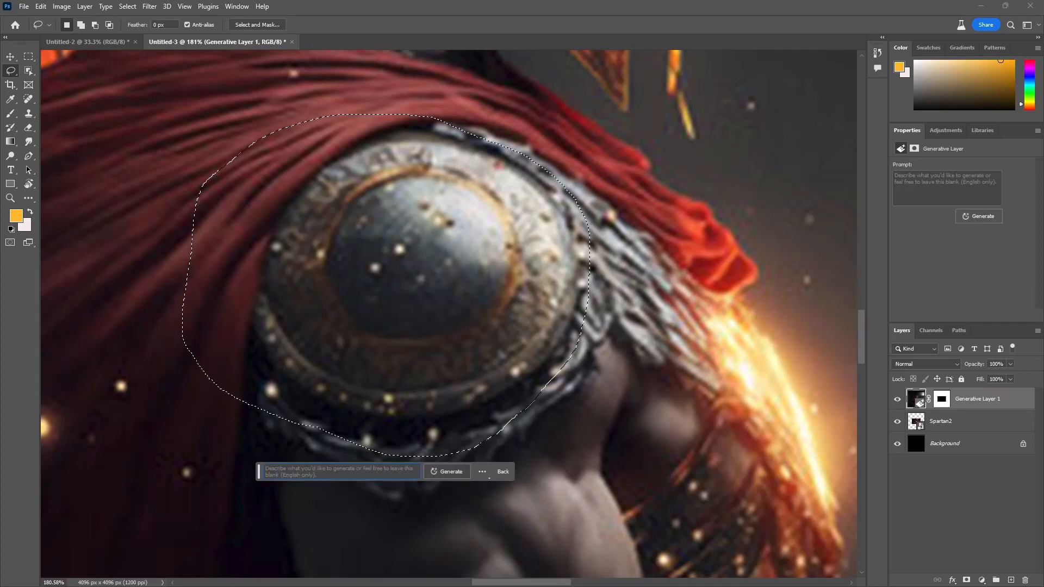
click(447, 472)
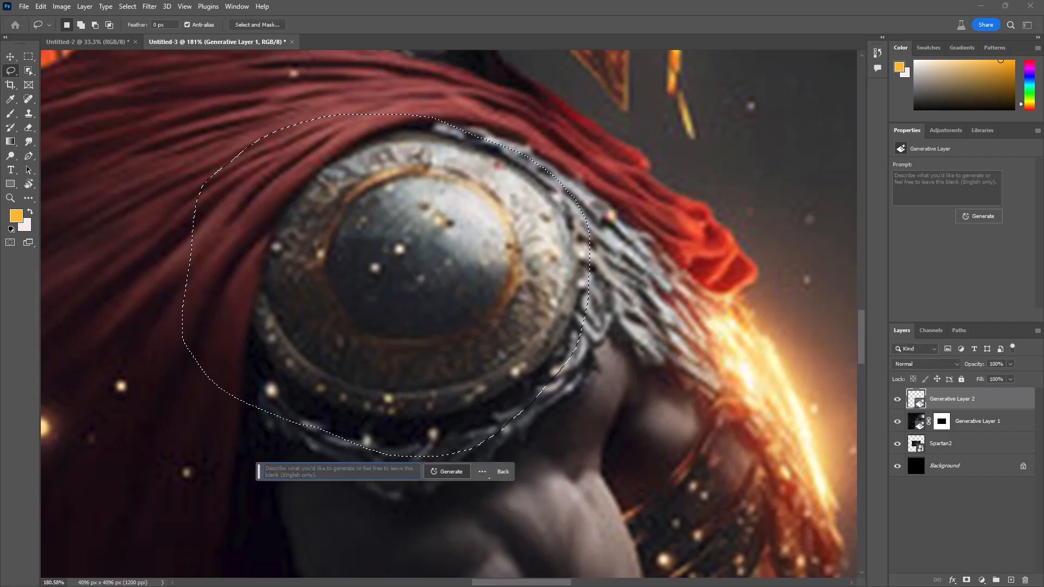
Step: Compare the three shoulder guard variations and undo that generative fill
scroll(459, 295, down, 9)
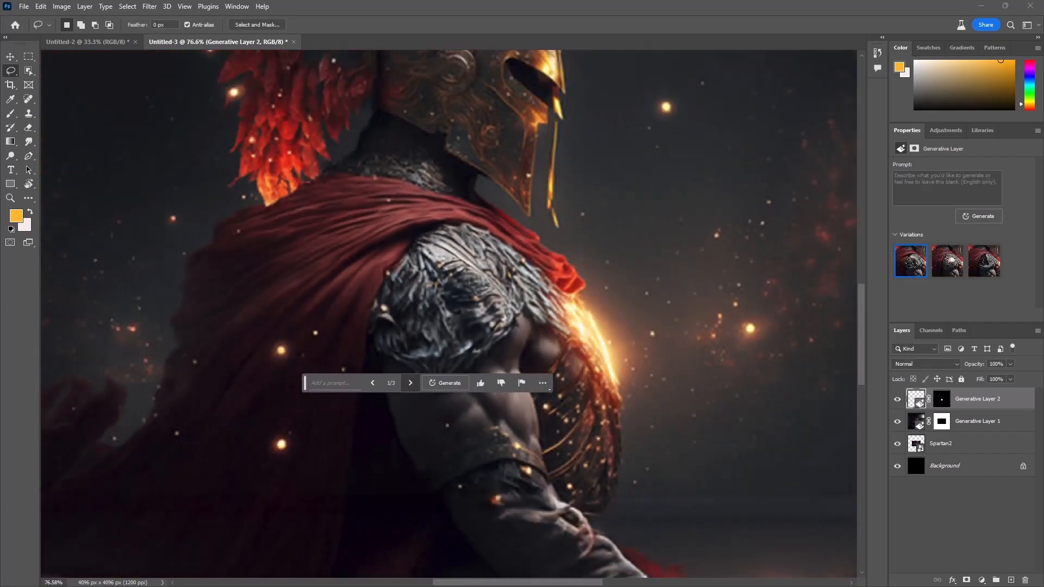
click(410, 383)
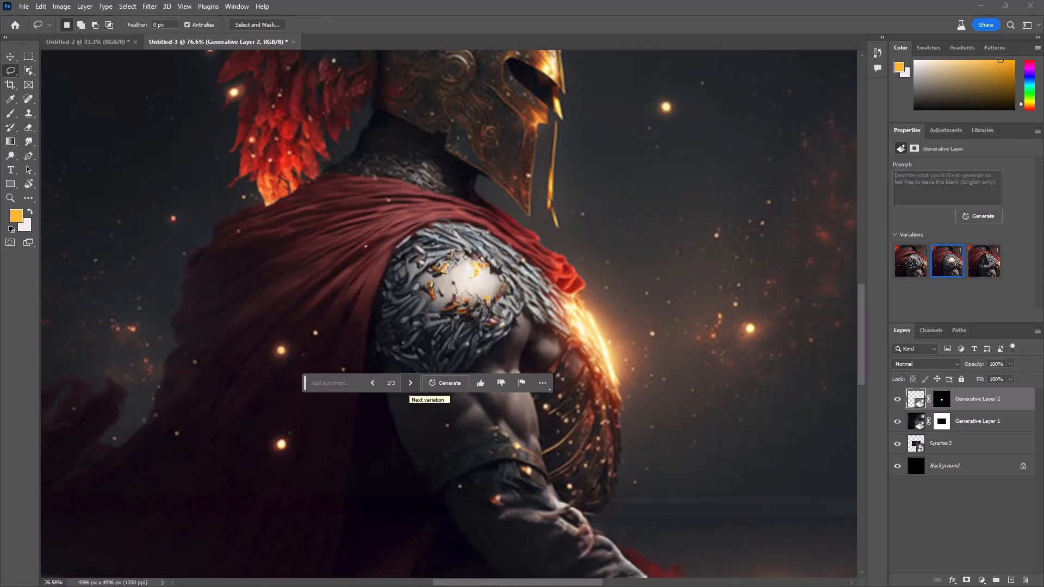
click(410, 383)
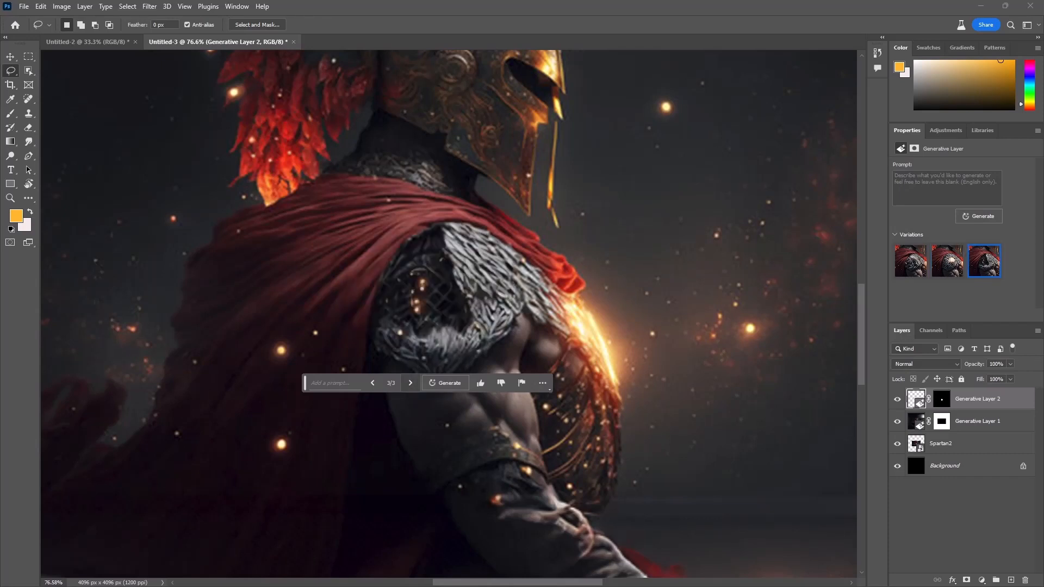
key(ctrl+z)
key(ctrl+z)
key(ctrl+z)
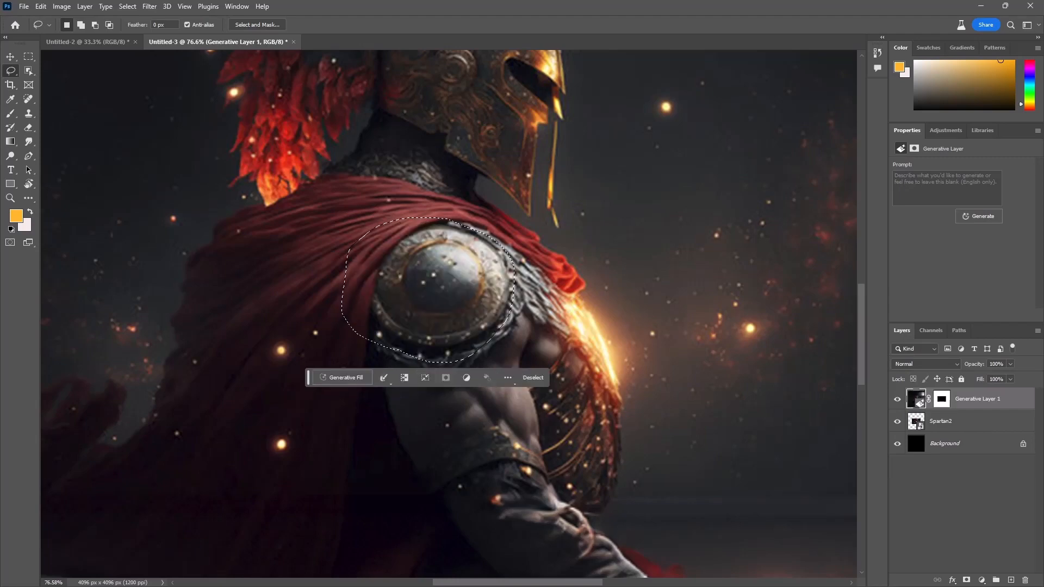
Step: Lasso a wider area covering the shoulder guard and the fringe beneath it, and run Generative Fill with an empty prompt
drag(441, 300, 449, 338)
mouse_move(400, 219)
mouse_down()
mouse_move(438, 214)
mouse_move(483, 229)
mouse_up()
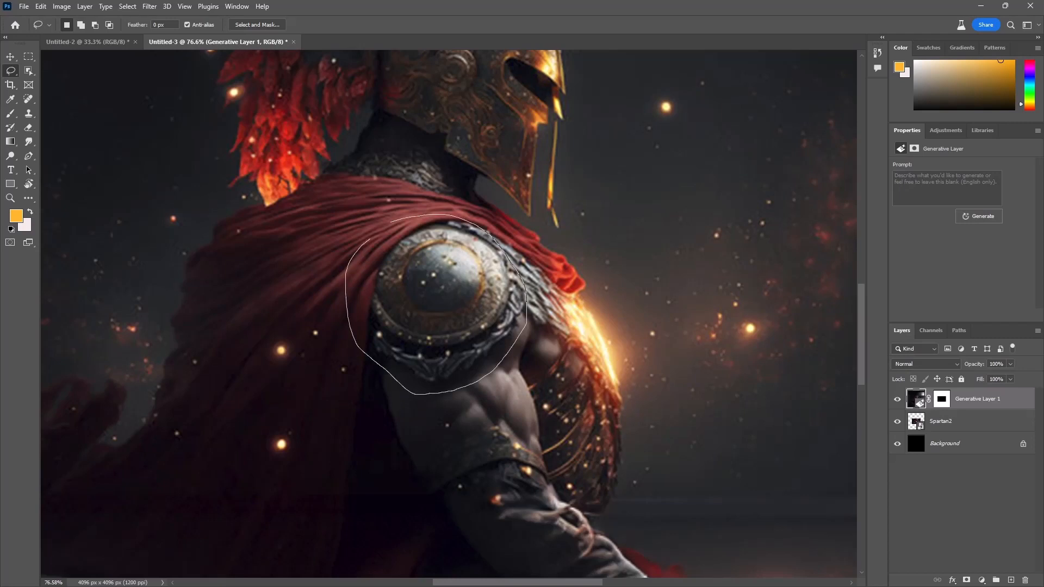
drag(392, 223, 395, 221)
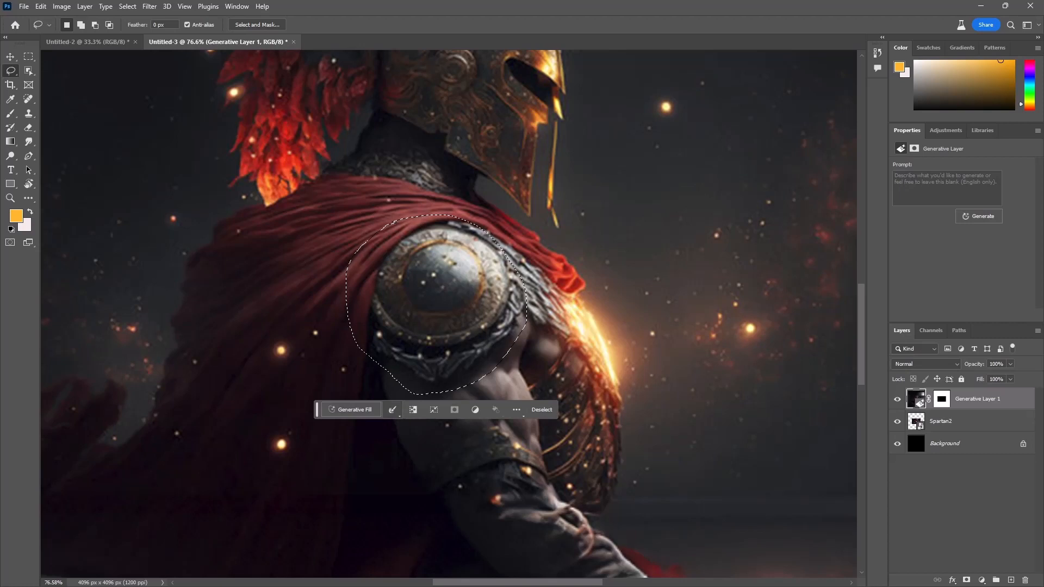
click(351, 409)
click(497, 410)
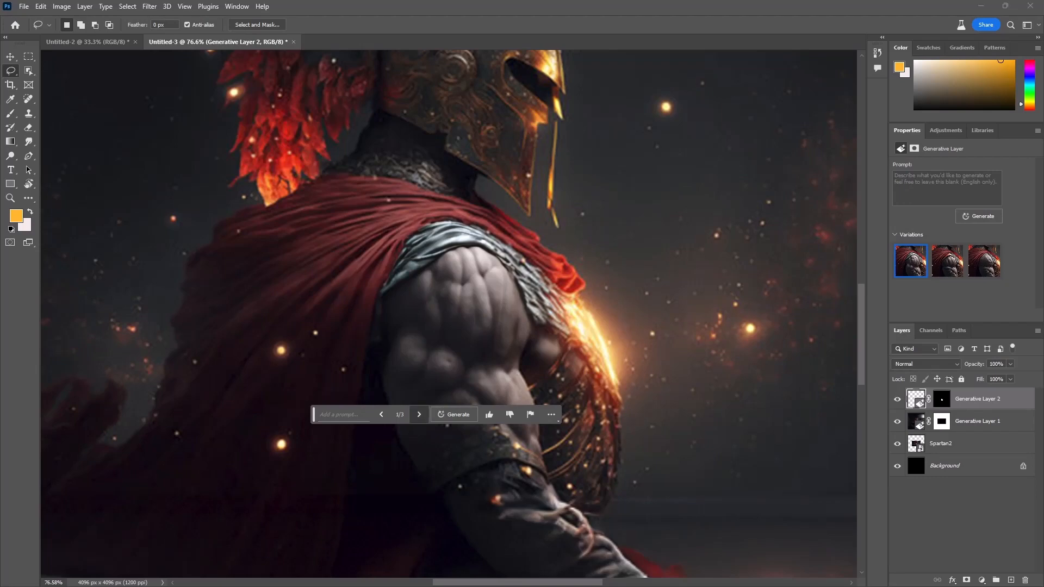
Step: Compare the generated bare shoulders and choose the second variation, with the gold-trimmed cape edge
click(418, 415)
click(419, 414)
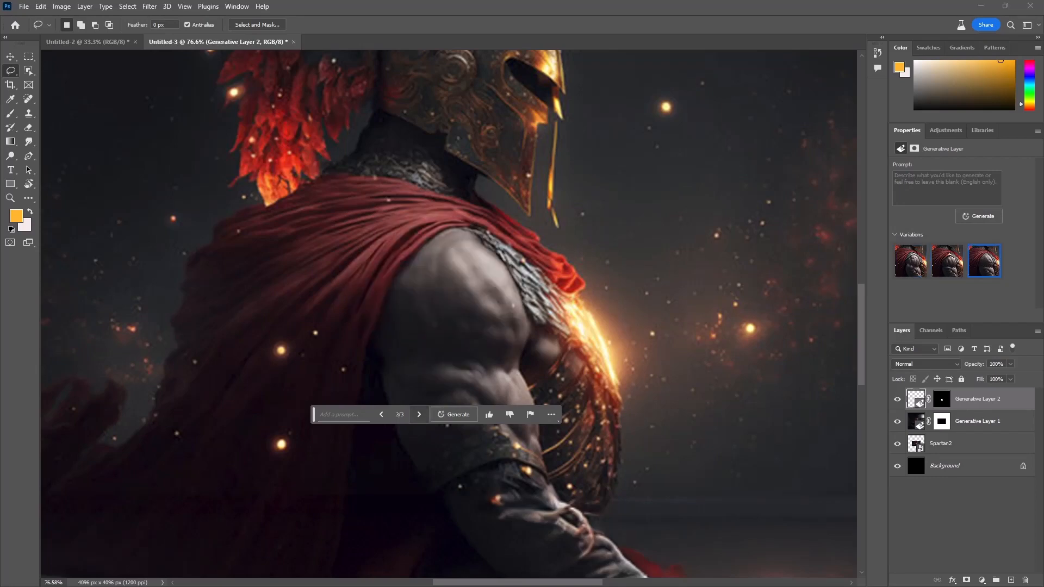
drag(313, 414, 316, 491)
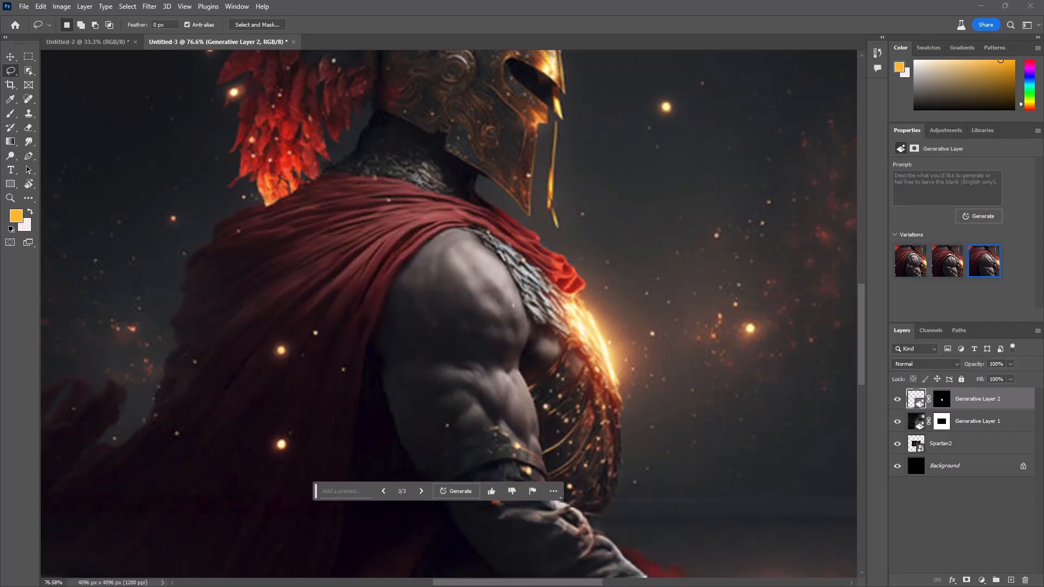
click(421, 491)
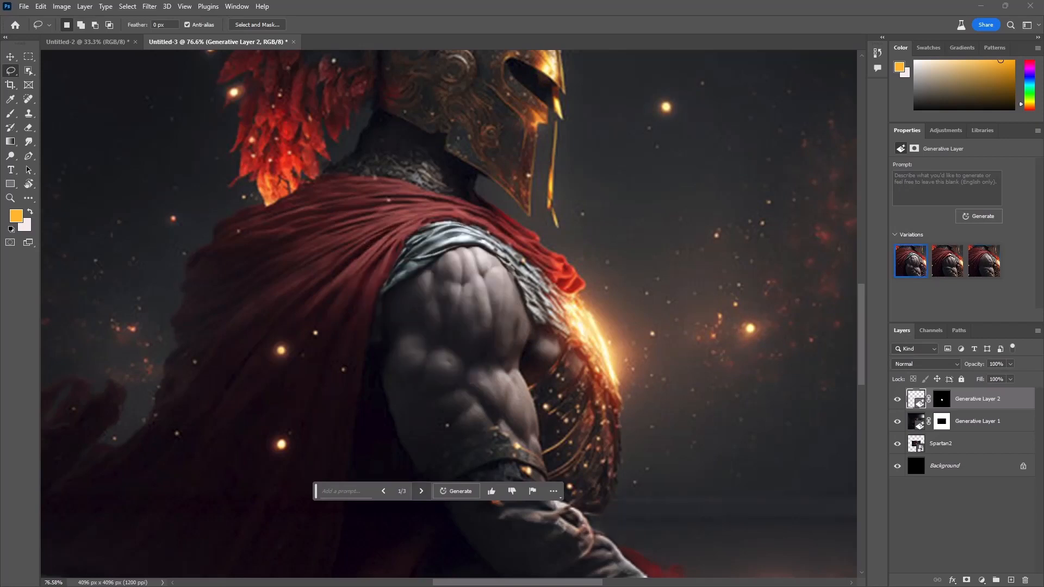
click(421, 491)
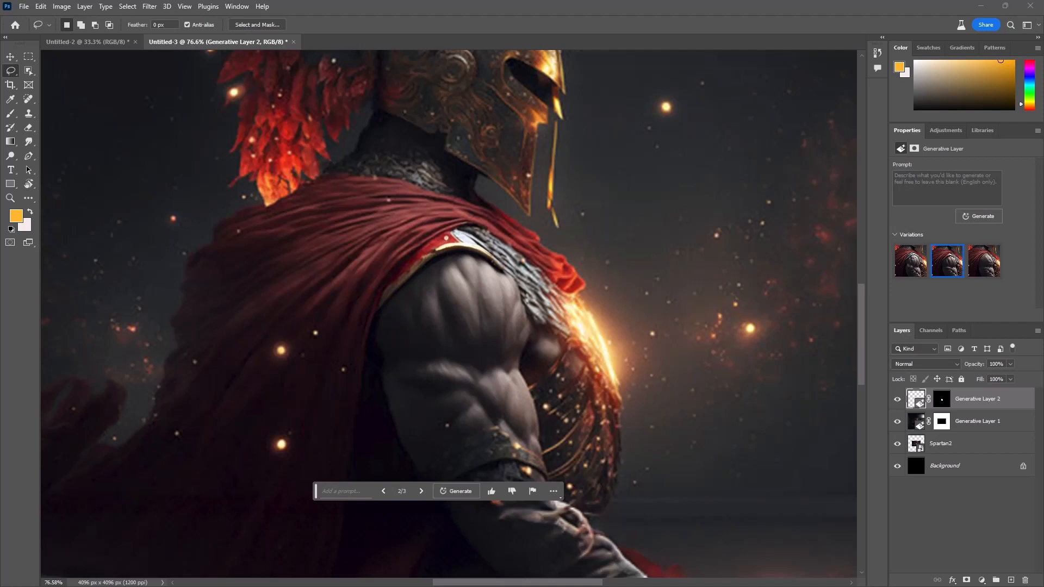
Step: Lasso the upper arm and shoulder and run Generative Fill with the prompt "armor"
mouse_move(438, 218)
mouse_down()
mouse_move(495, 232)
mouse_move(529, 295)
mouse_move(495, 352)
mouse_move(453, 366)
mouse_move(411, 358)
mouse_move(381, 336)
mouse_move(375, 270)
mouse_move(402, 235)
mouse_move(438, 219)
mouse_up()
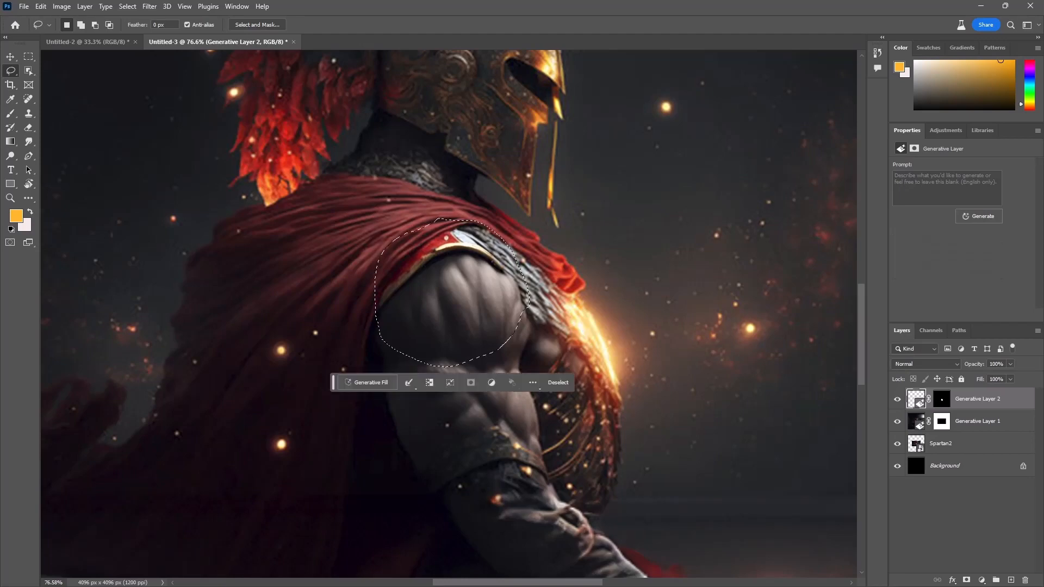
click(367, 382)
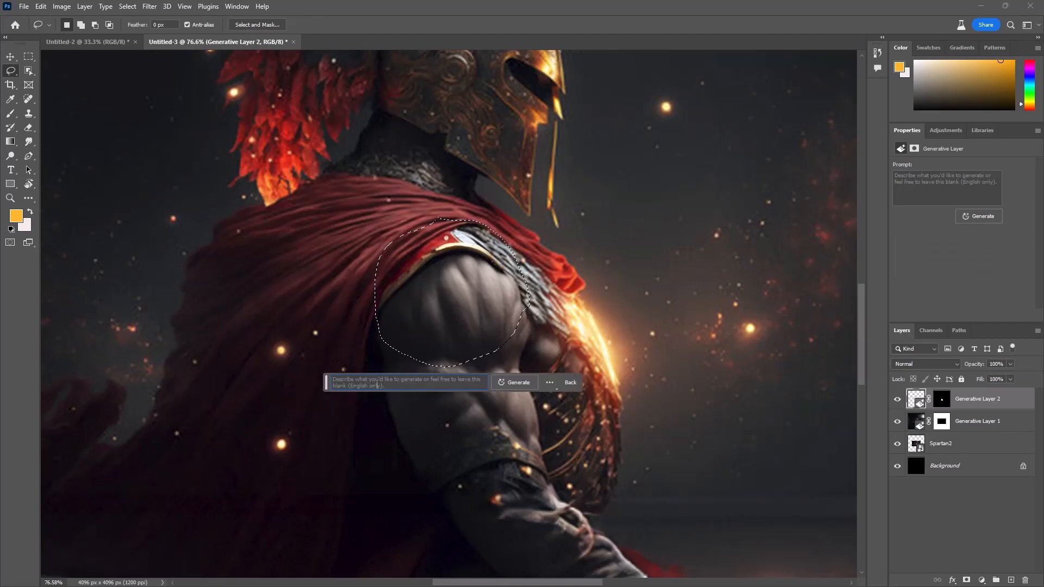
text(armor)
key(Return)
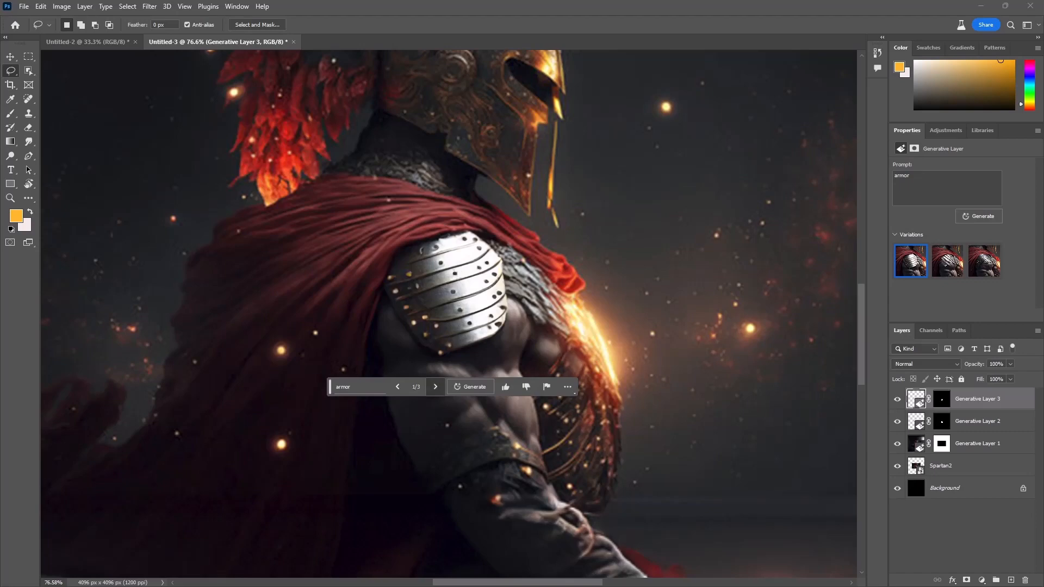
Step: Compare the armor variations and choose the second one, with overlapping silver plates, moving the floating prompt bar off the arm
click(435, 387)
click(435, 387)
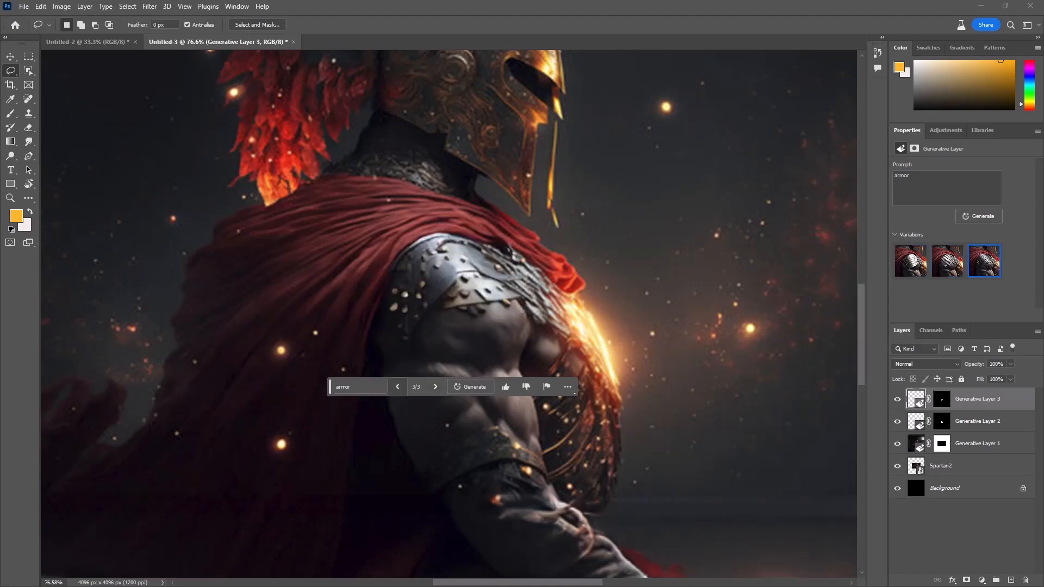
click(397, 387)
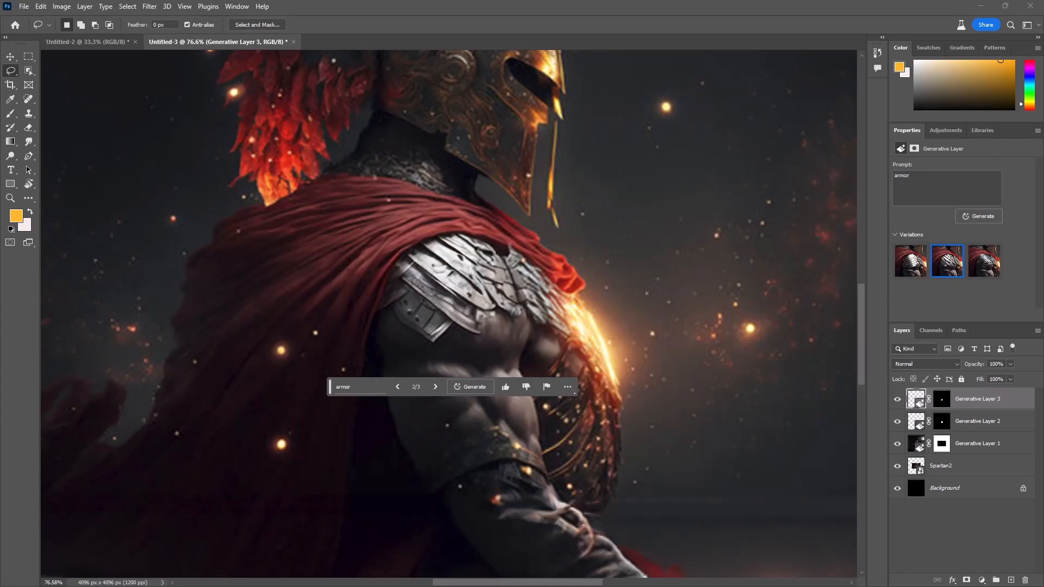
drag(329, 387, 582, 333)
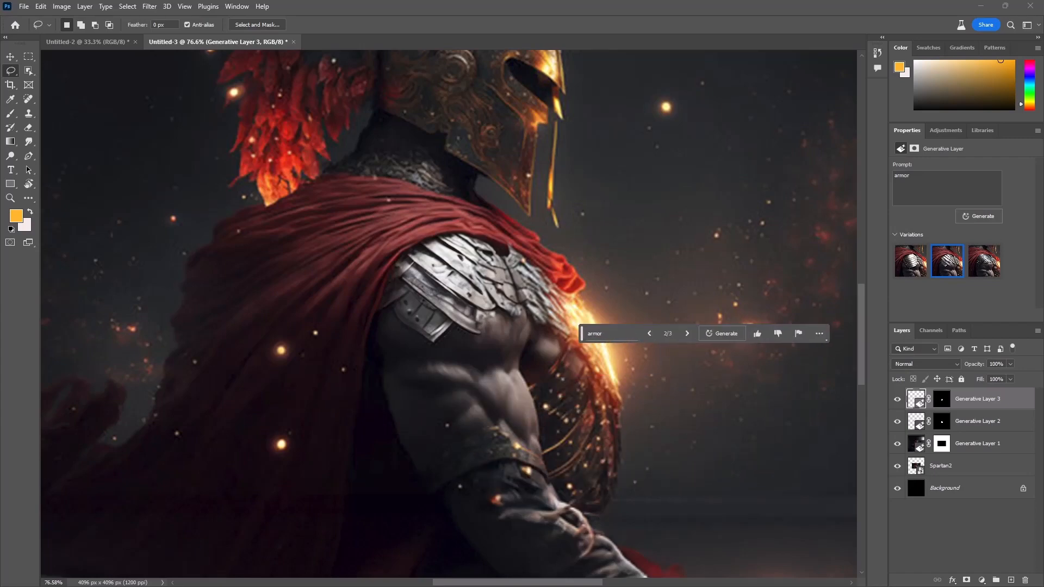
Step: Lasso around the round ornament on the side of the helmet and run Generative Fill with an empty prompt
drag(569, 184, 523, 302)
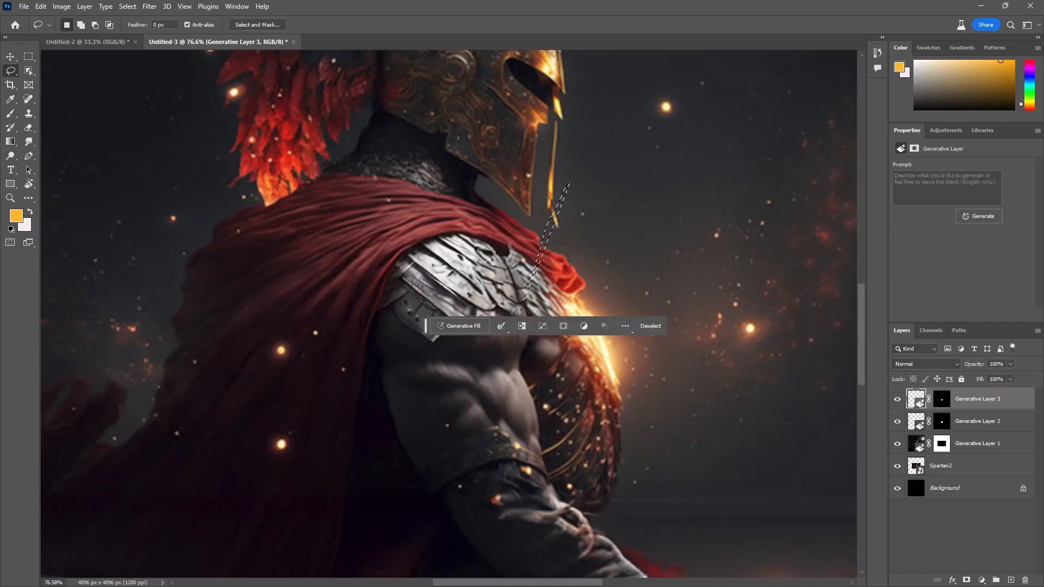
drag(549, 234, 489, 428)
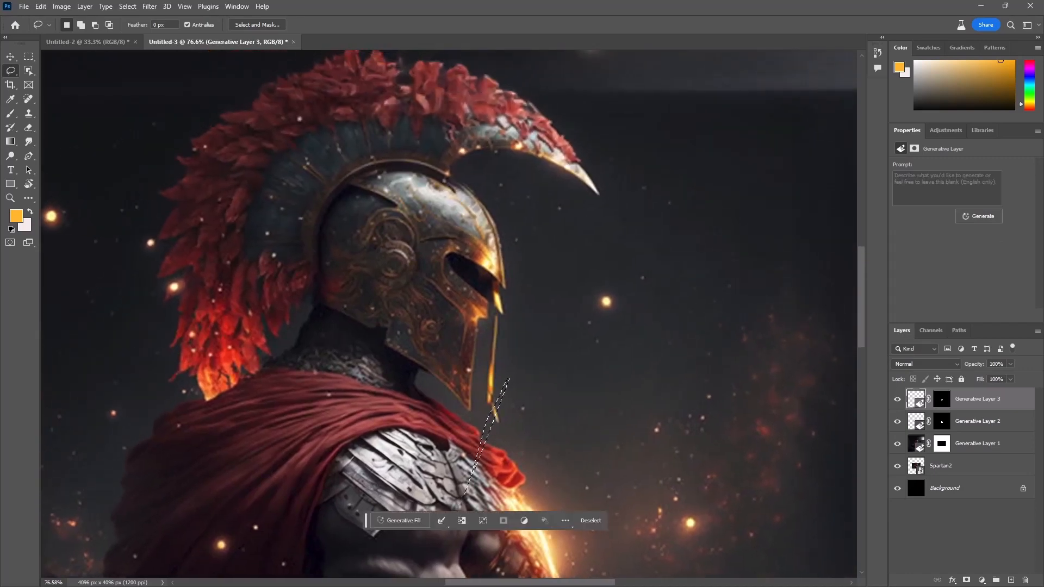
scroll(401, 252, up, 5)
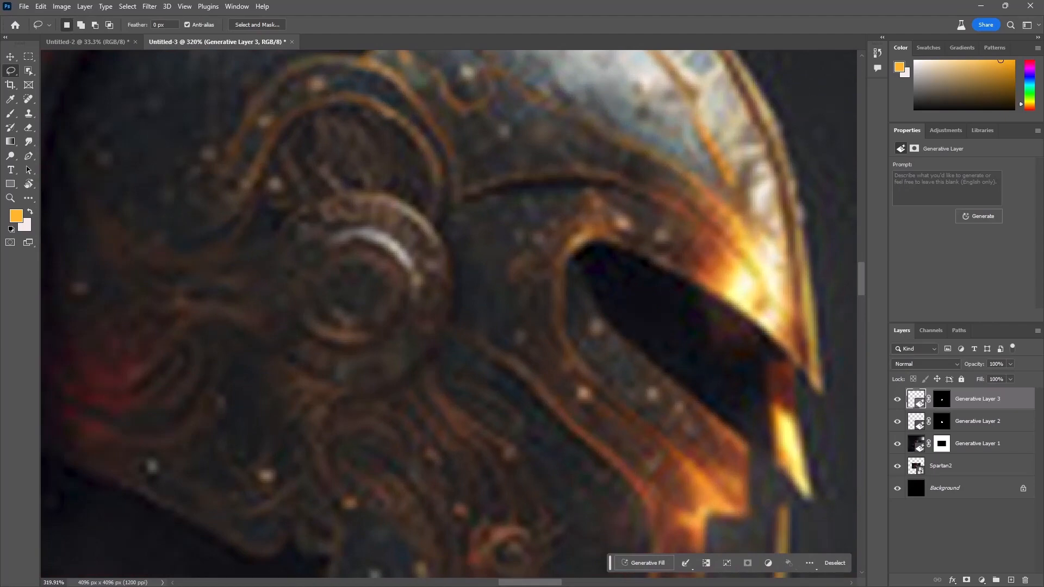
mouse_move(411, 387)
mouse_down()
mouse_move(461, 324)
mouse_move(472, 271)
mouse_move(460, 217)
mouse_move(428, 186)
mouse_move(317, 168)
mouse_move(239, 201)
mouse_move(223, 330)
mouse_move(271, 383)
mouse_move(371, 407)
mouse_move(424, 388)
mouse_up()
click(260, 423)
click(408, 423)
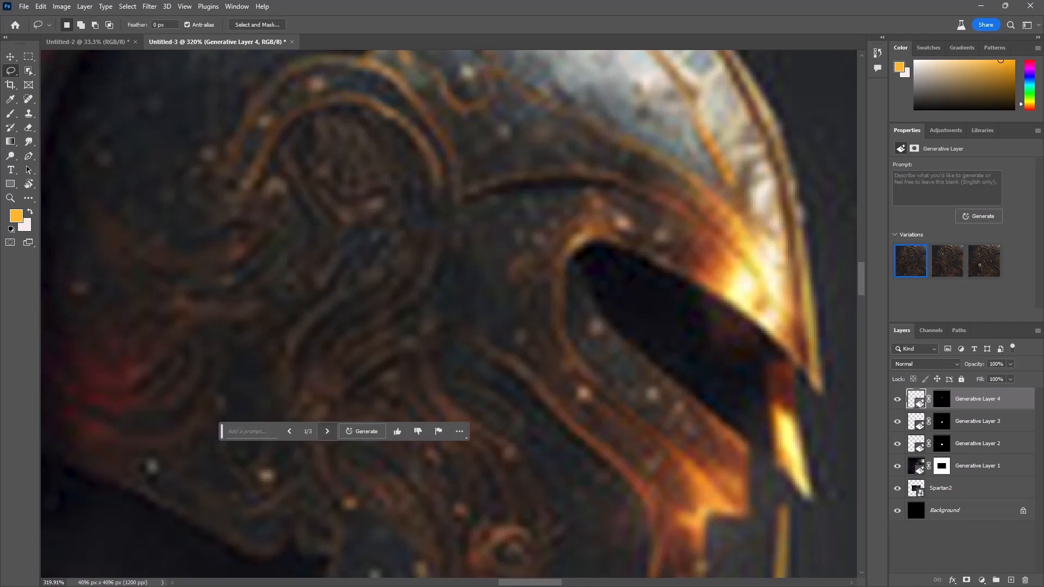
Step: Compare the helmet ornament variations and choose the second one
click(327, 431)
click(327, 431)
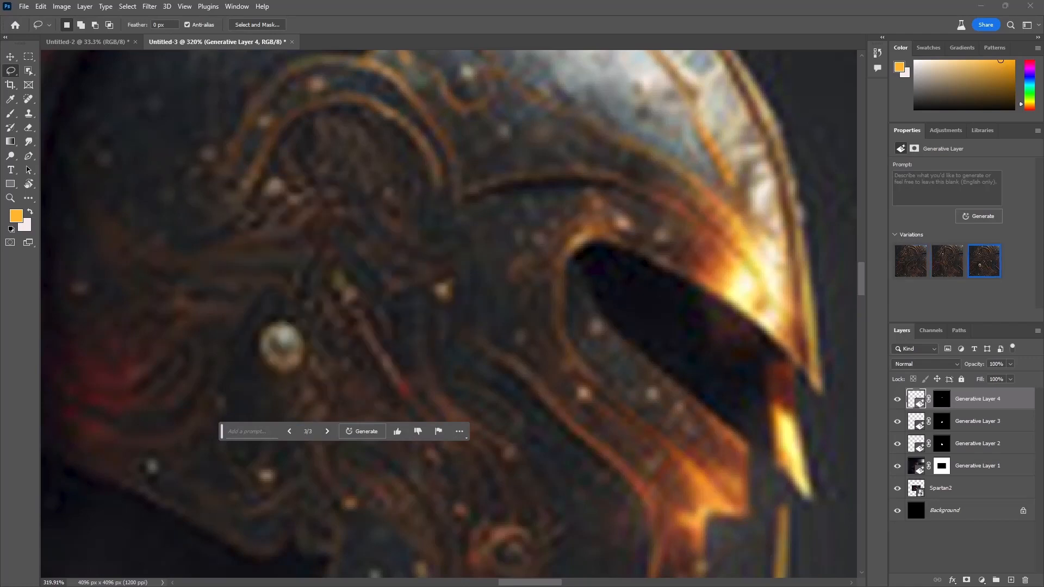
click(289, 431)
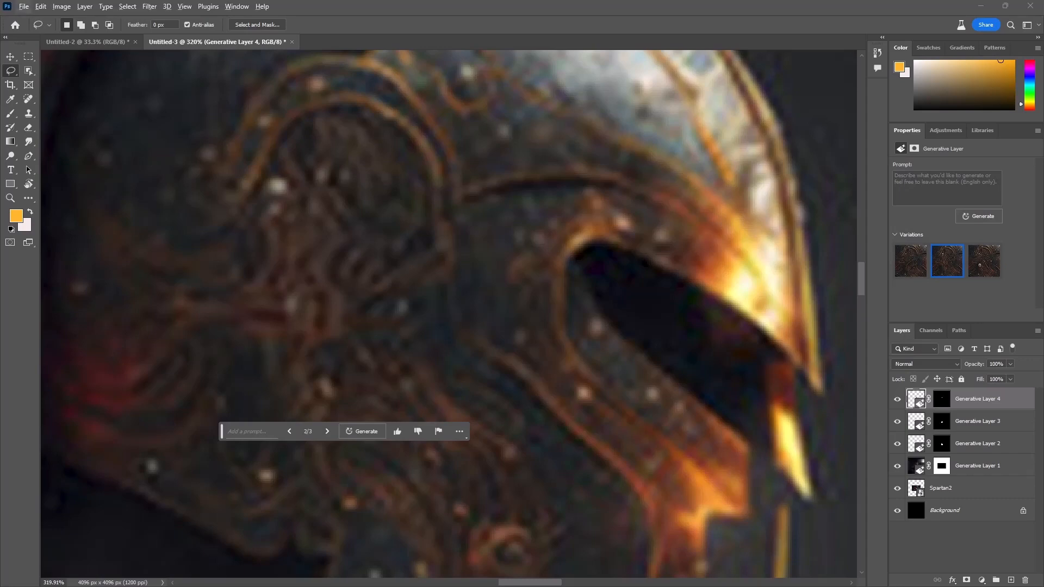
Step: Lasso the upper helmet crest including its curved front tip and run Generative Fill with an empty prompt
scroll(371, 237, down, 12)
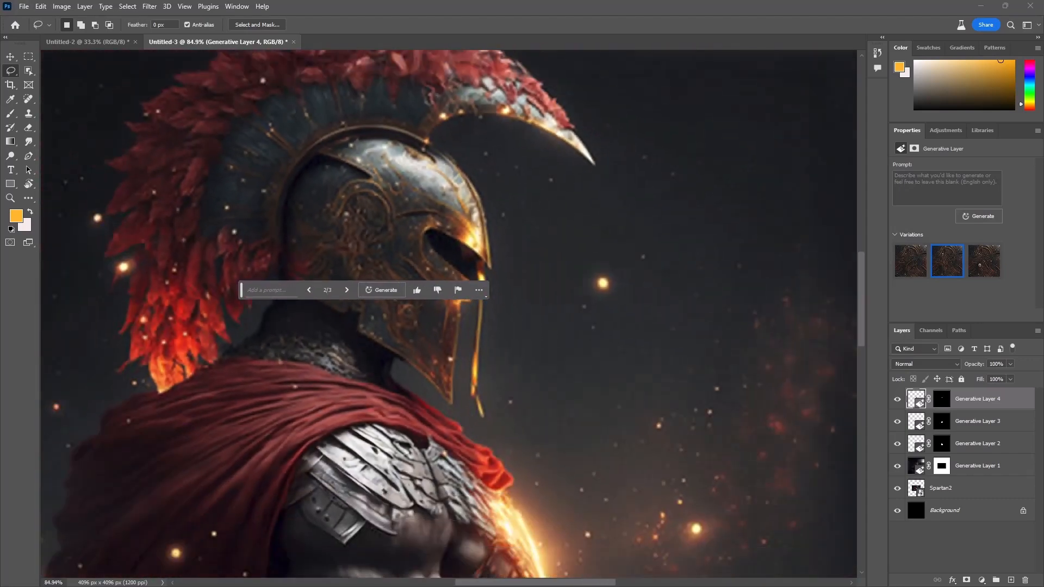
scroll(372, 234, down, 4)
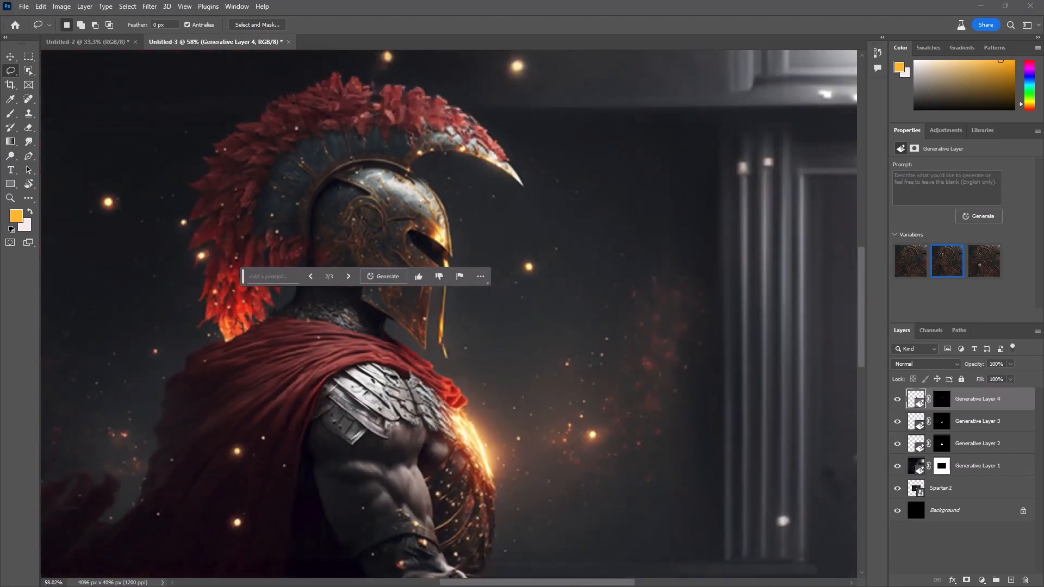
drag(369, 144, 455, 148)
mouse_move(496, 177)
mouse_down()
mouse_move(545, 223)
mouse_move(511, 152)
mouse_move(430, 93)
mouse_move(300, 81)
mouse_move(260, 101)
mouse_move(235, 149)
mouse_move(221, 212)
mouse_up()
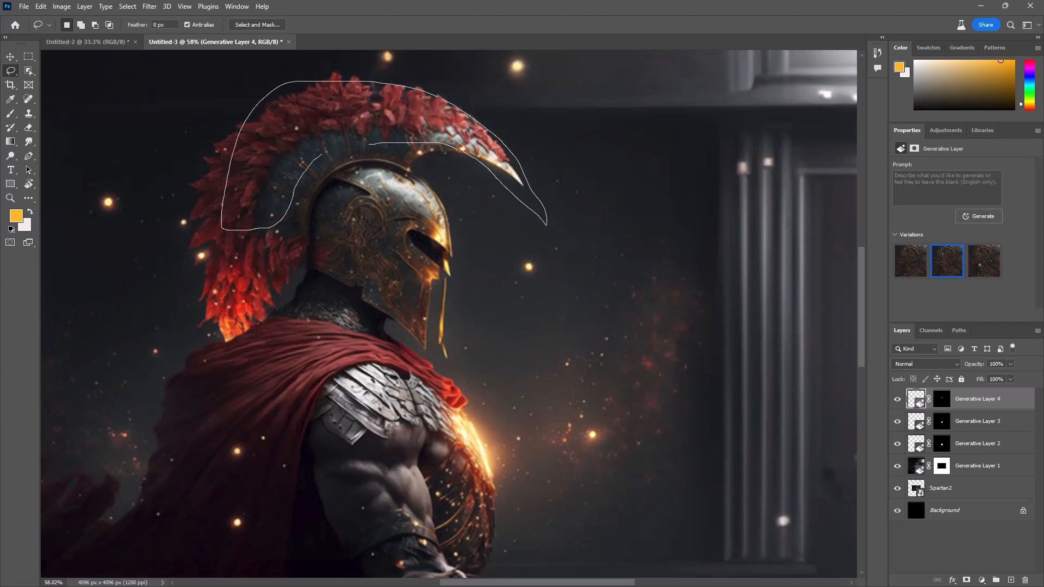
drag(359, 144, 365, 144)
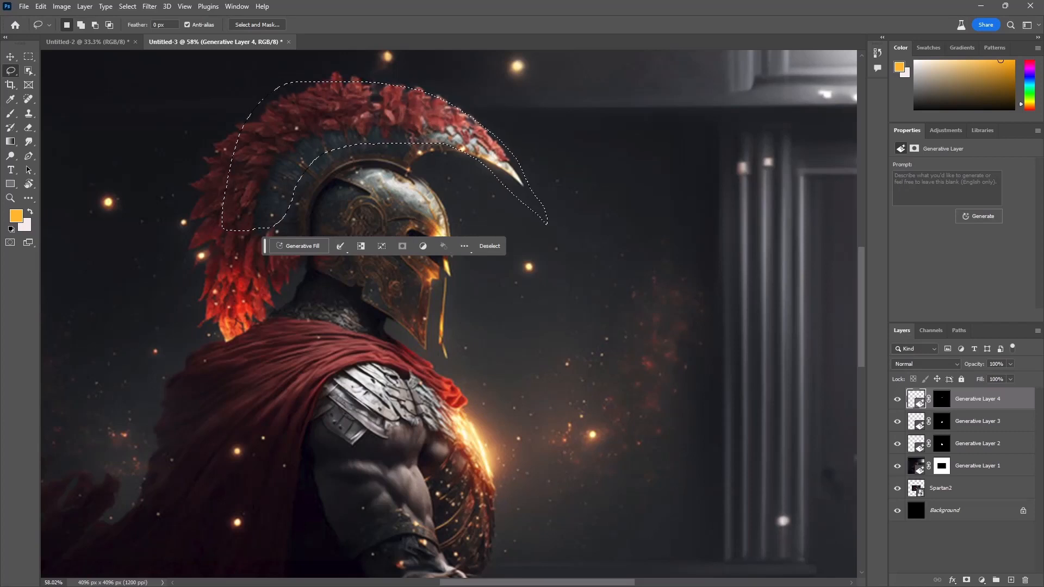
click(303, 246)
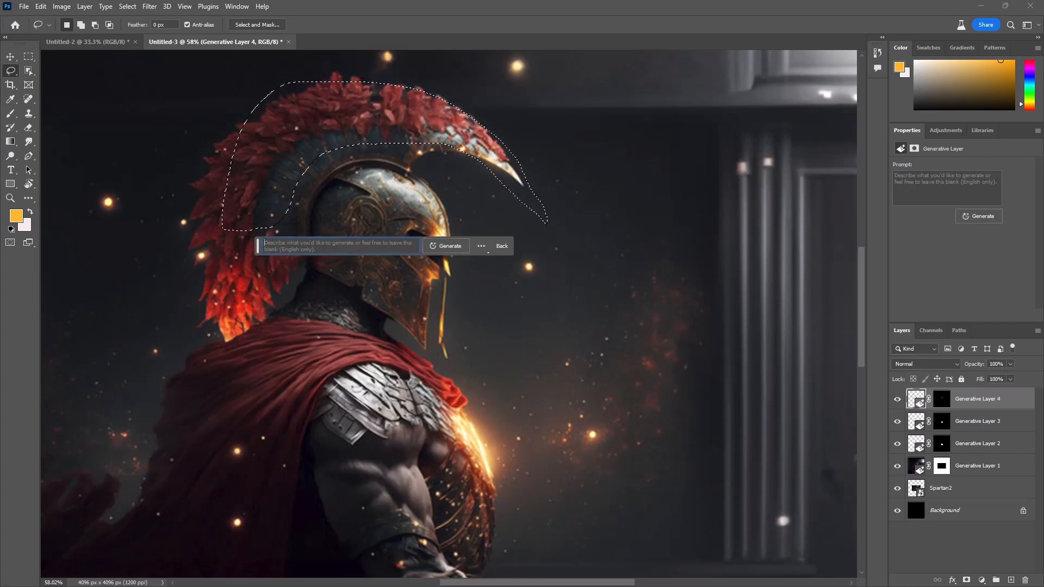
click(446, 246)
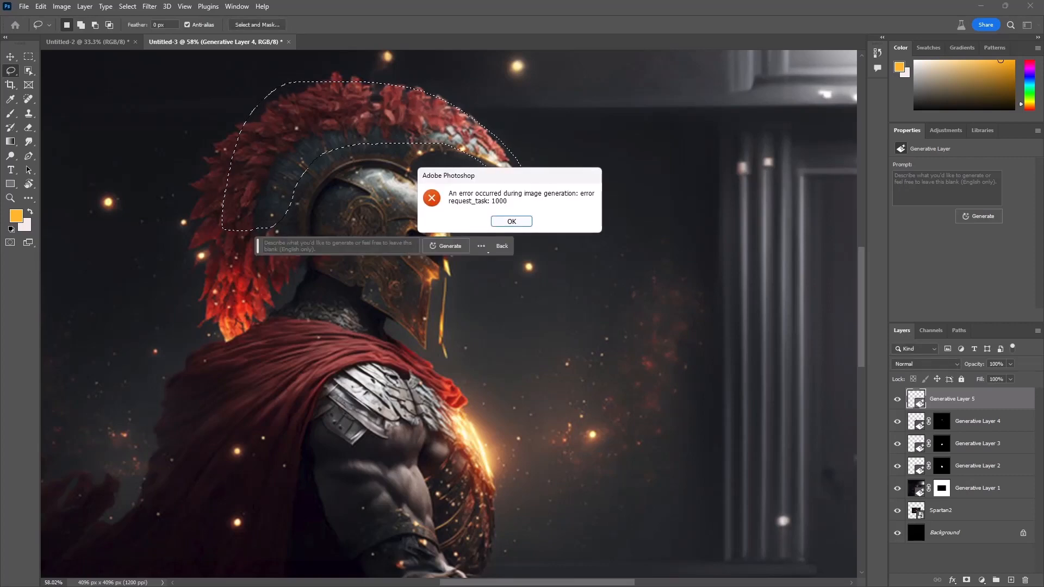
key(Return)
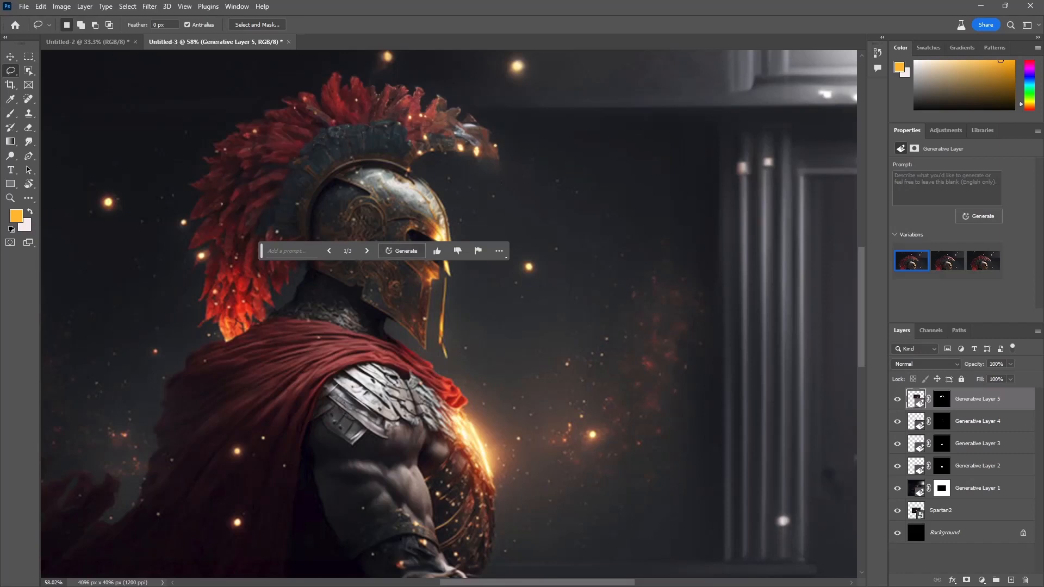
Step: Compare the crest variations and choose the second one, moving the floating prompt bar clear of the helmet
click(368, 251)
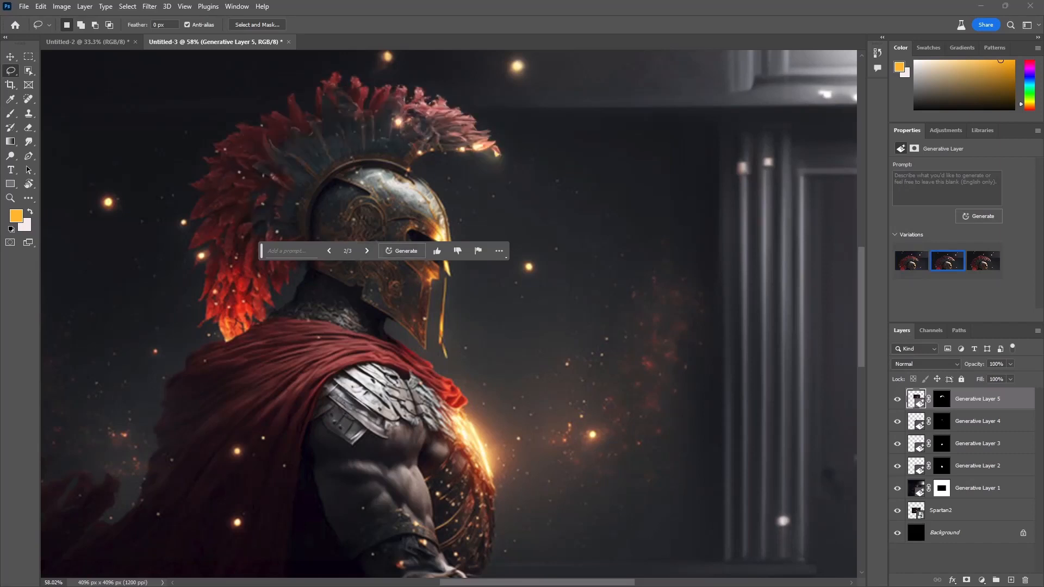
click(367, 251)
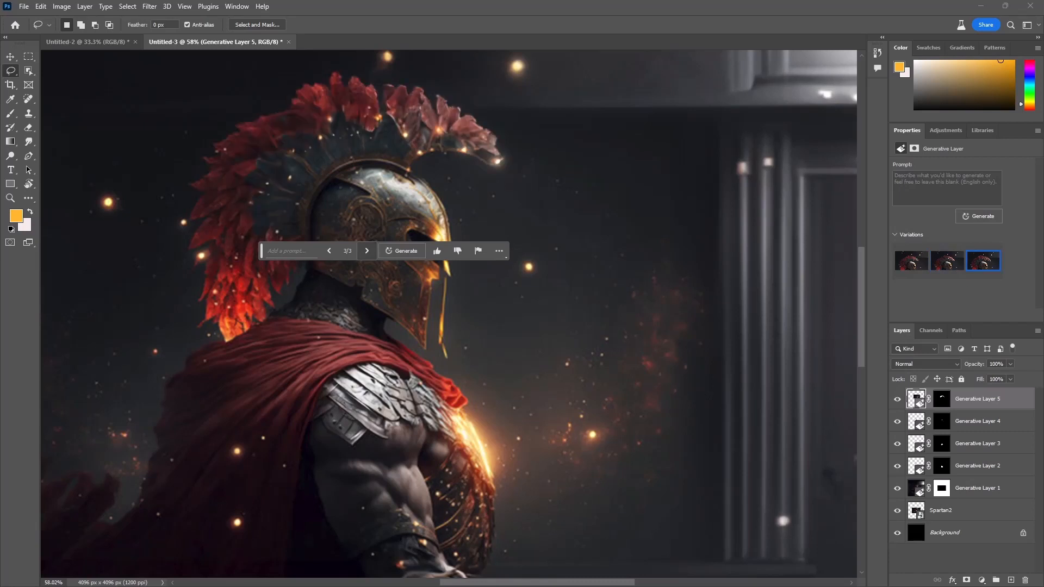
click(329, 250)
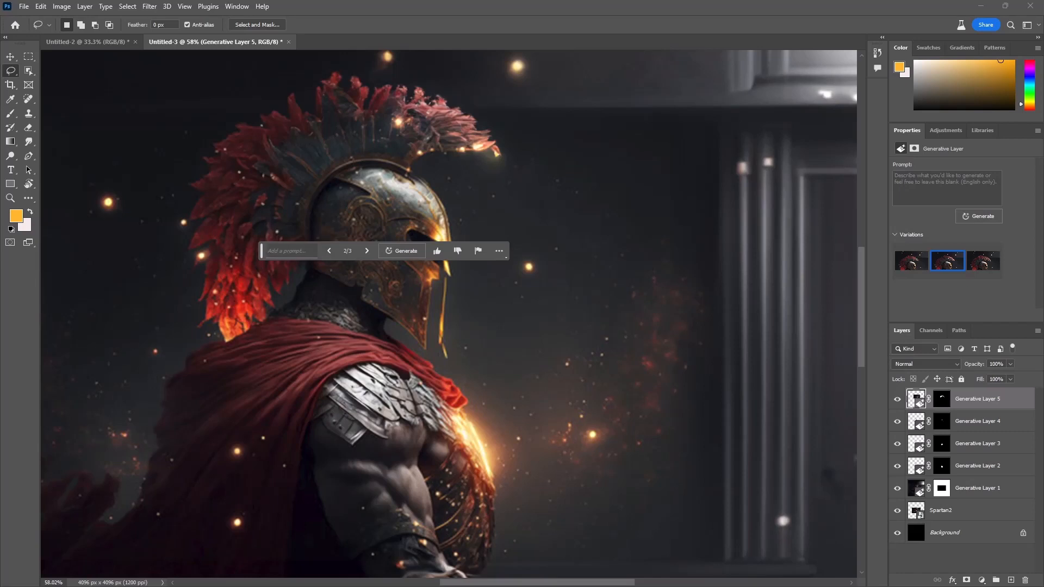
drag(261, 251, 541, 220)
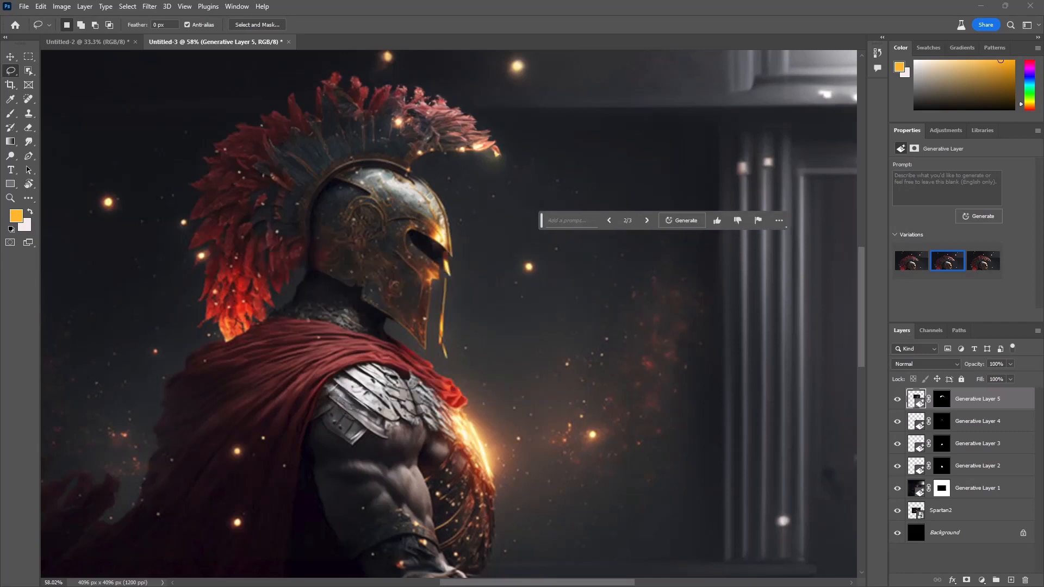
Step: Lasso the lower cape and the dark background behind the warrior, and run Generative Fill with an empty prompt
scroll(411, 317, down, 3)
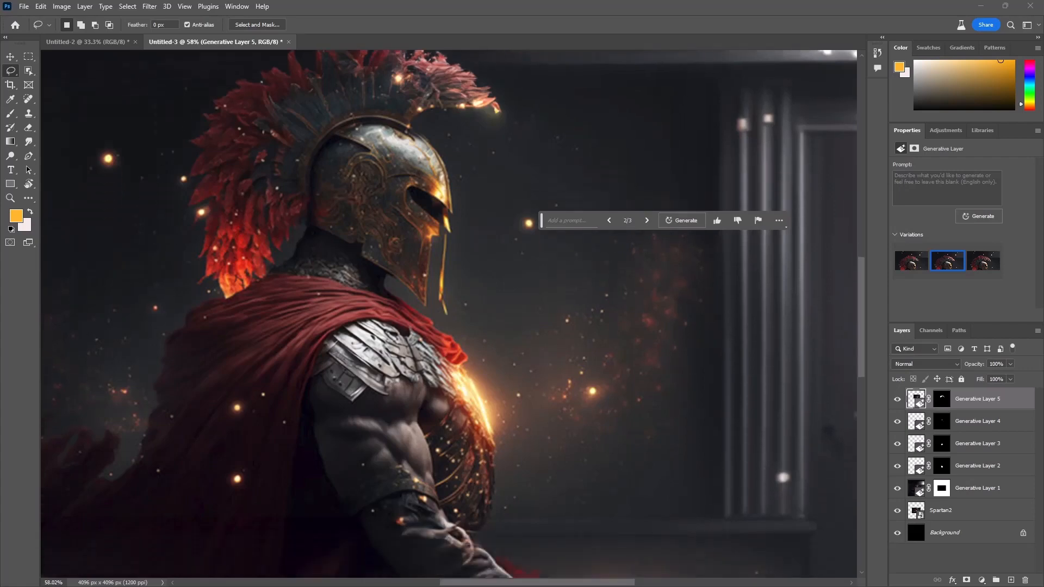
scroll(411, 317, down, 7)
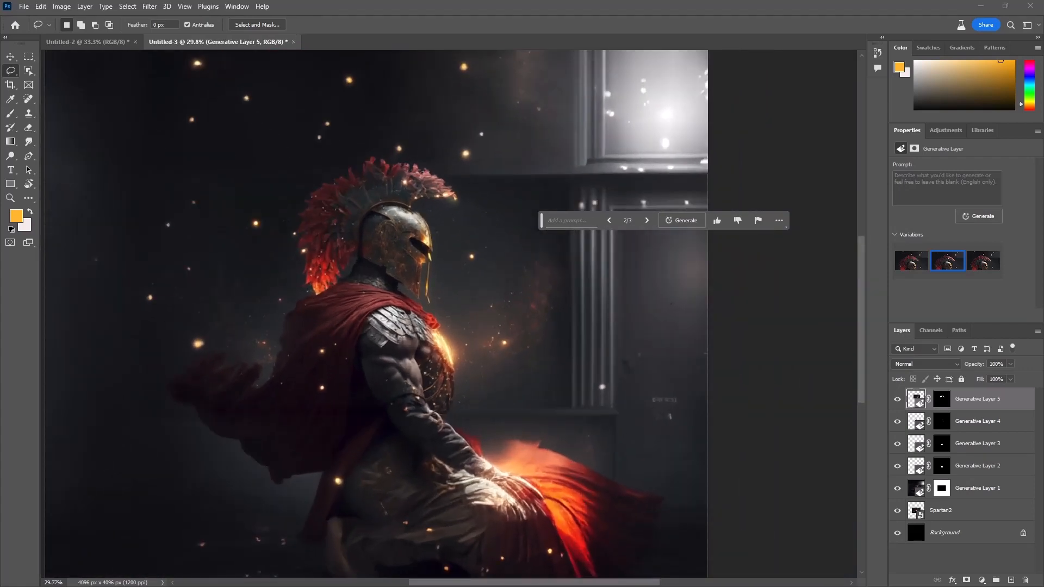
drag(291, 376, 301, 386)
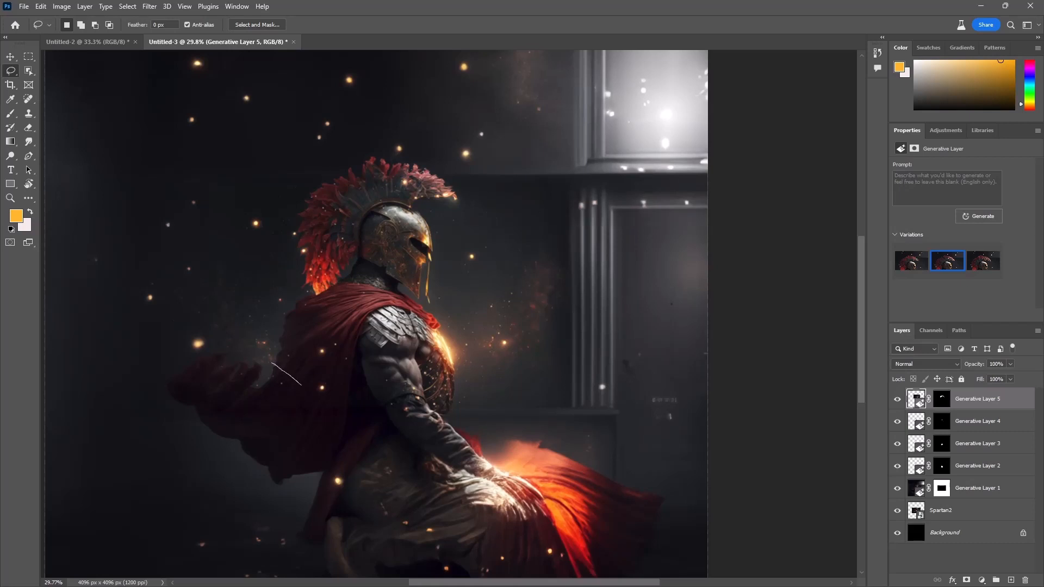
mouse_move(238, 392)
mouse_down()
mouse_move(101, 494)
mouse_move(119, 557)
mouse_move(230, 549)
mouse_move(306, 566)
mouse_move(343, 458)
mouse_move(323, 388)
mouse_up()
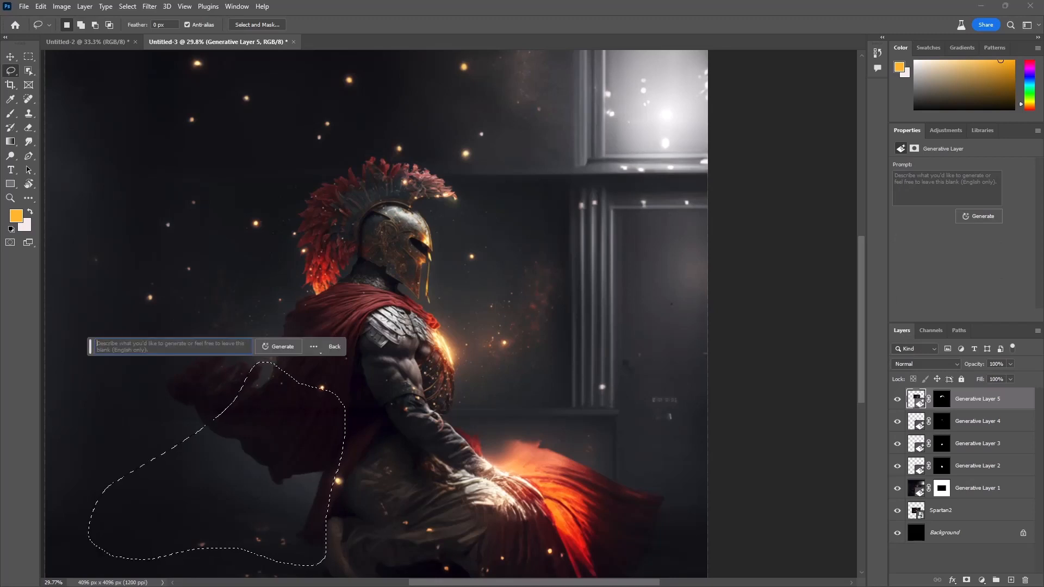
click(278, 346)
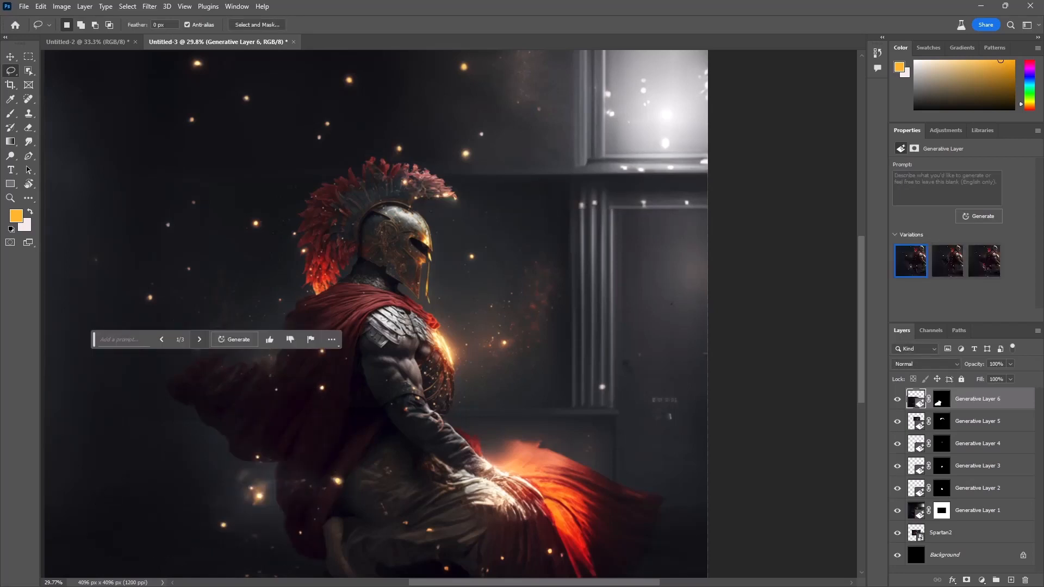
Step: Compare the lower cape variations and choose the third one, with glowing sparks at the hem, moving the prompt bar away
click(199, 339)
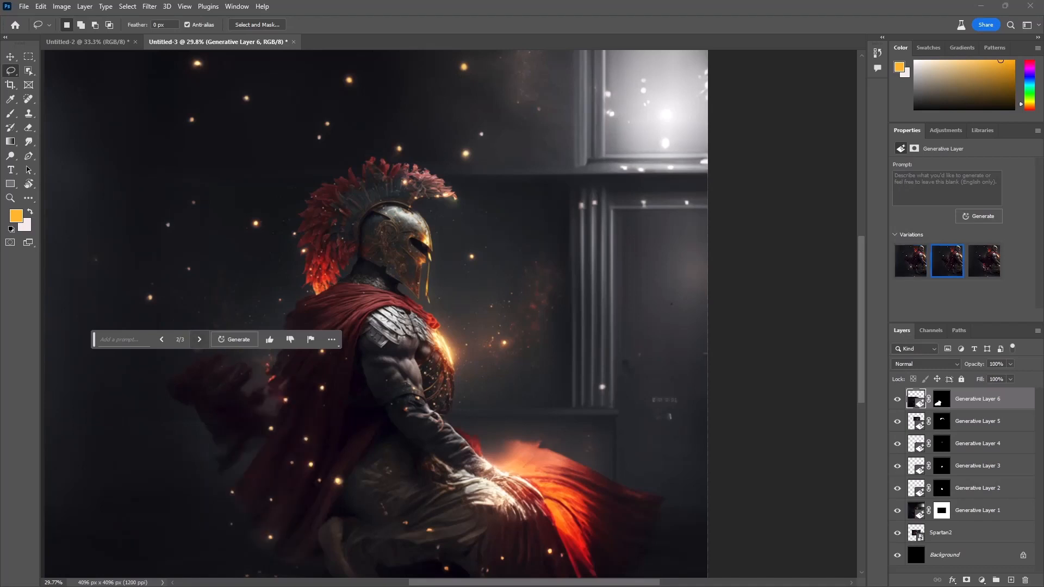
click(199, 340)
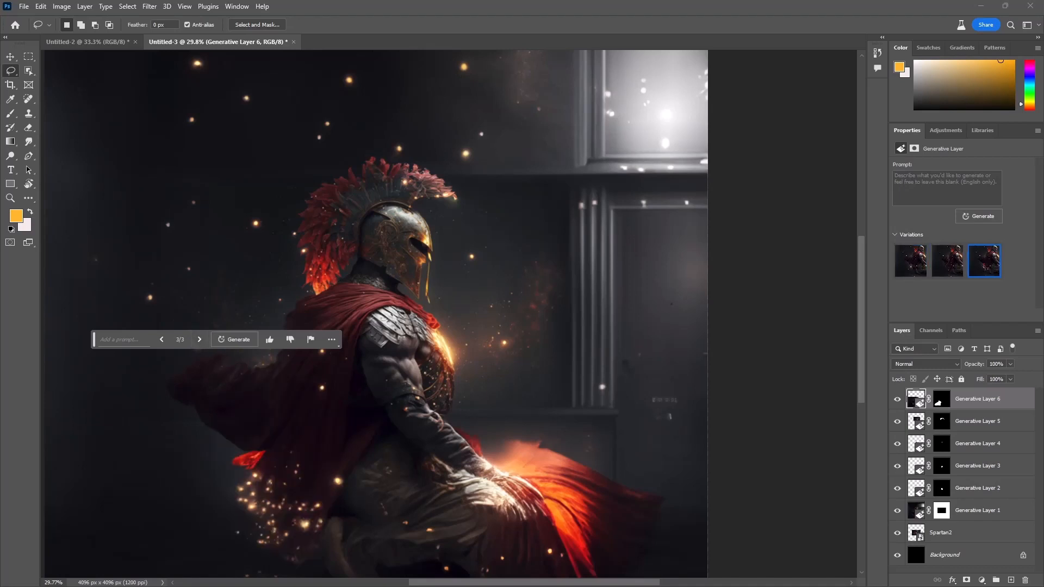
drag(95, 340, 369, 222)
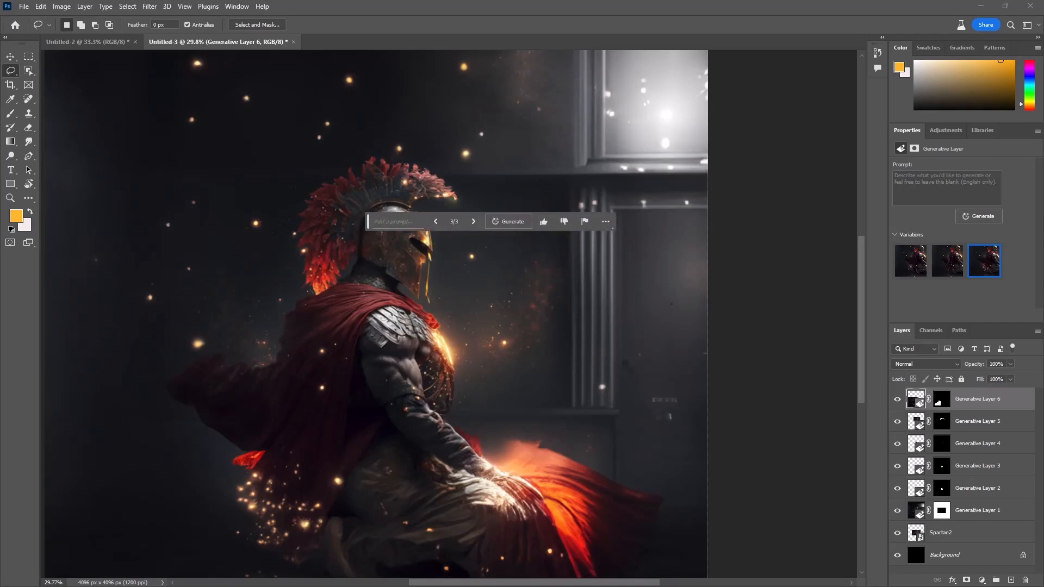
Step: Lasso the cape end billowing out behind the warrior and run Generative Fill with the prompt "remove"
drag(277, 346, 273, 354)
mouse_move(251, 420)
mouse_down()
mouse_move(164, 474)
mouse_move(155, 400)
mouse_move(190, 336)
mouse_move(253, 324)
mouse_move(275, 349)
mouse_up()
click(135, 491)
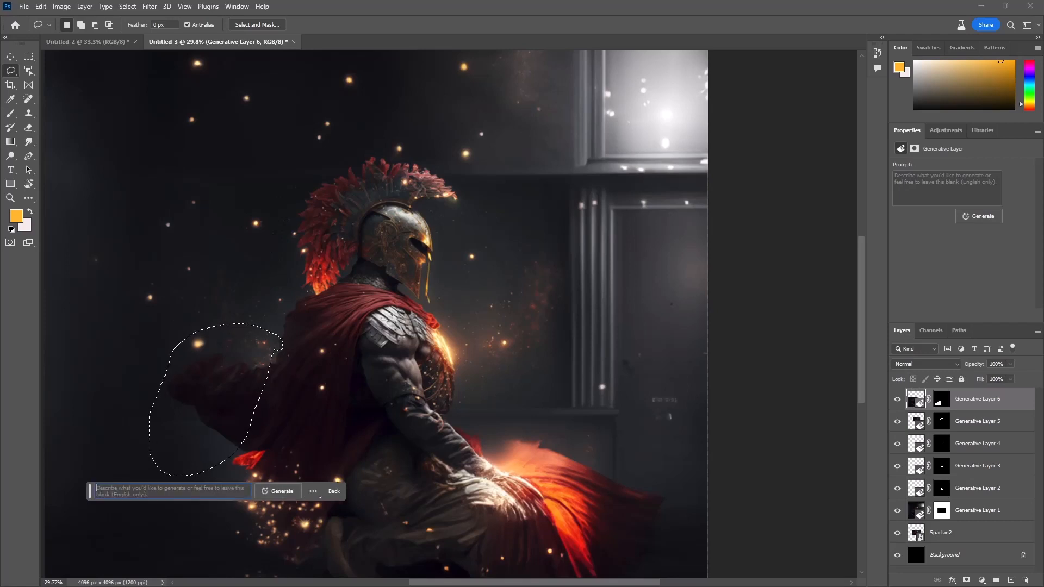
click(278, 491)
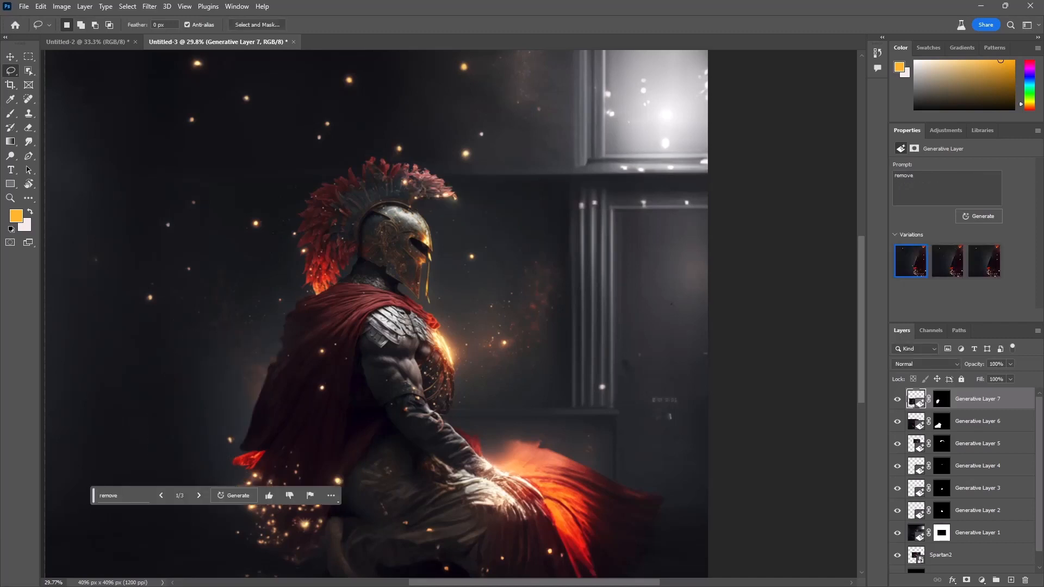
Step: Compare the variations of the removed cape end and choose the first one
click(199, 496)
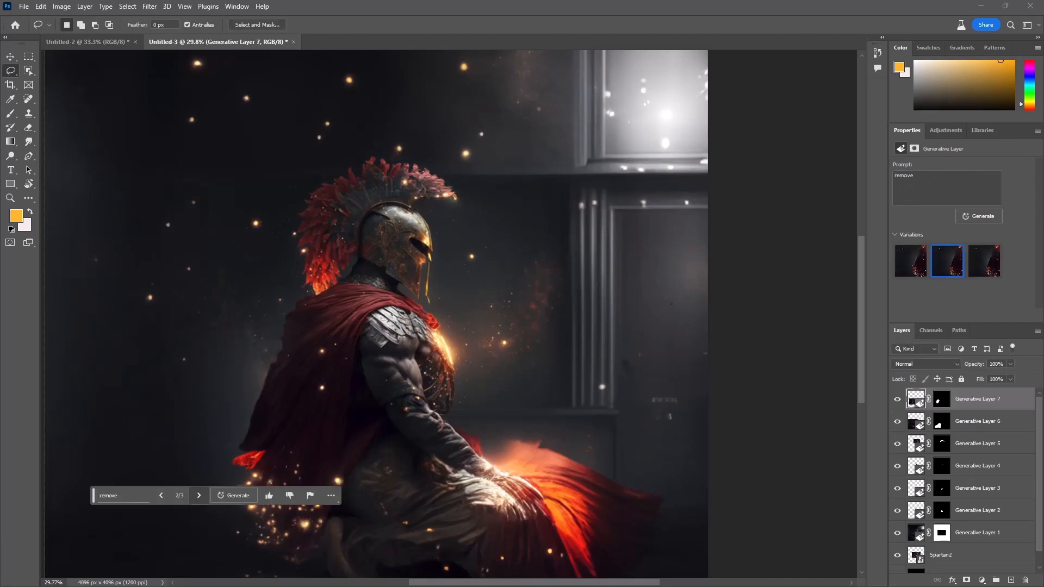
click(199, 496)
click(199, 496)
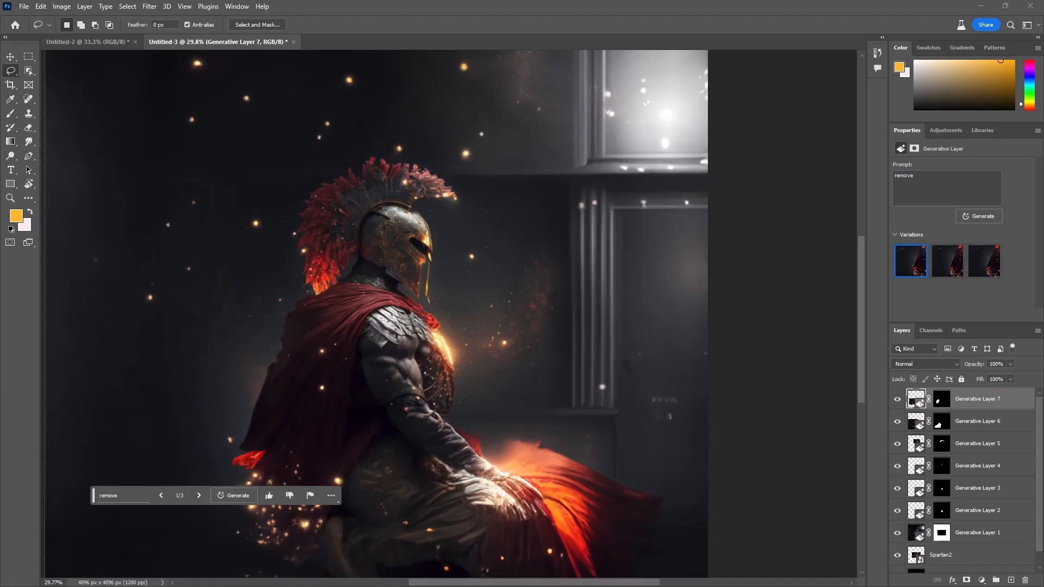
Step: Lasso the rear edge of the cape with the dark background beside it and run Generative Fill with an empty prompt
drag(94, 495, 342, 172)
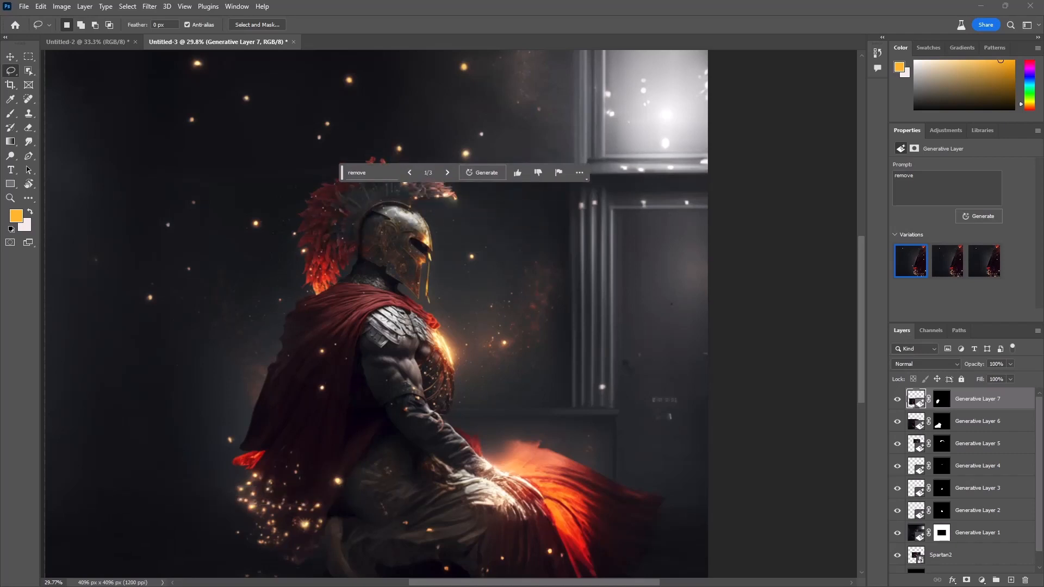
mouse_move(266, 359)
mouse_down()
mouse_move(199, 456)
mouse_move(191, 483)
mouse_move(202, 496)
mouse_move(228, 496)
mouse_move(280, 455)
mouse_move(295, 417)
mouse_move(263, 356)
mouse_up()
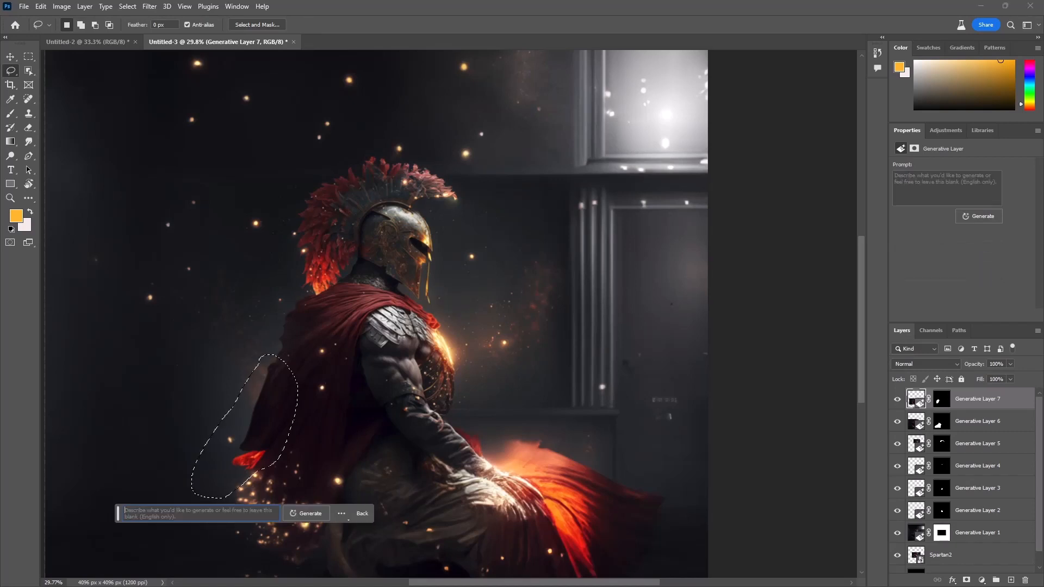
key(Return)
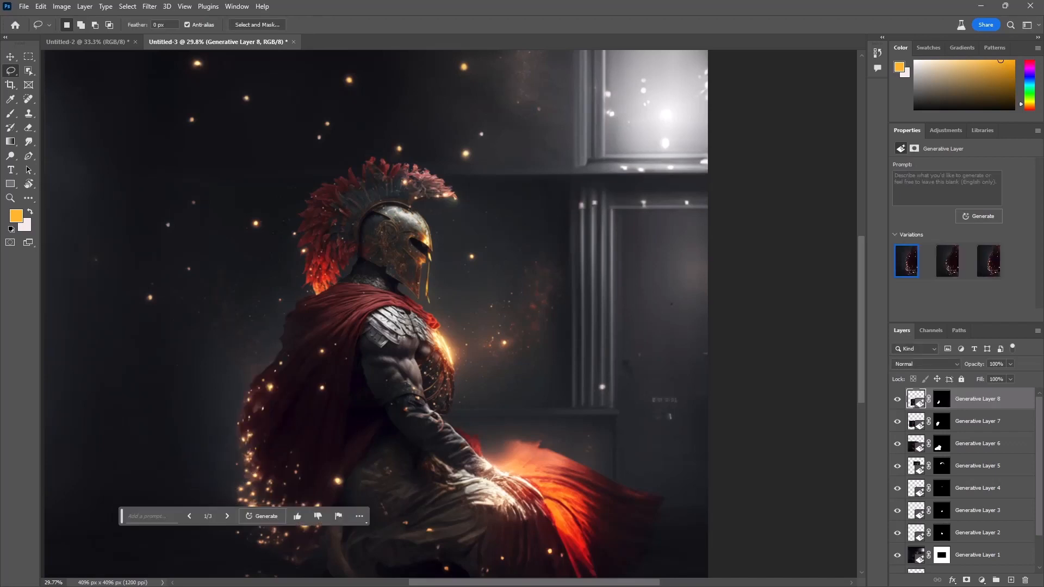
Step: Compare the three cape edge variations and choose the first one, with sparks along the rear edge, moving the prompt bar above the helmet
click(227, 516)
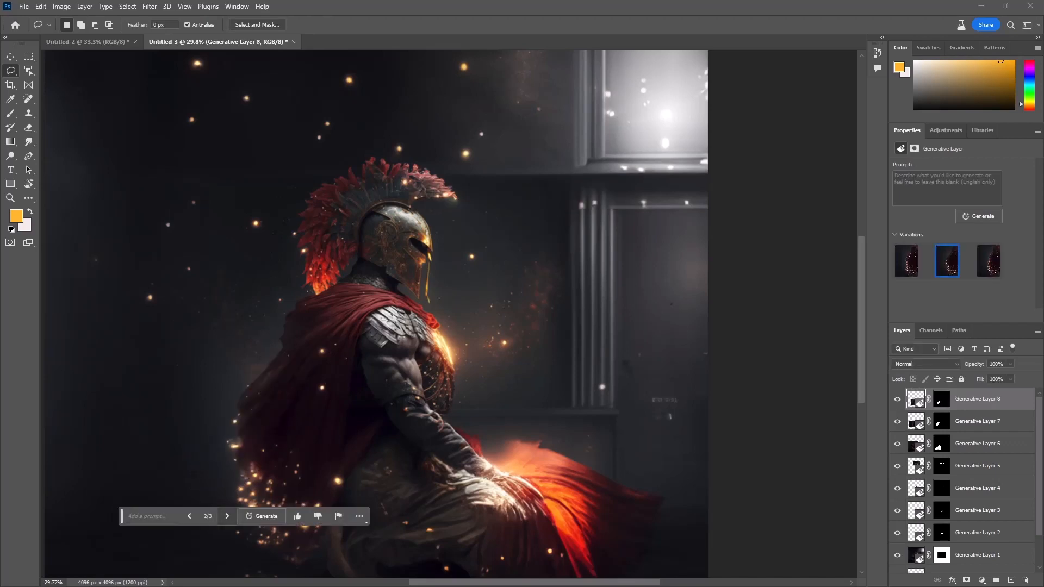
click(227, 516)
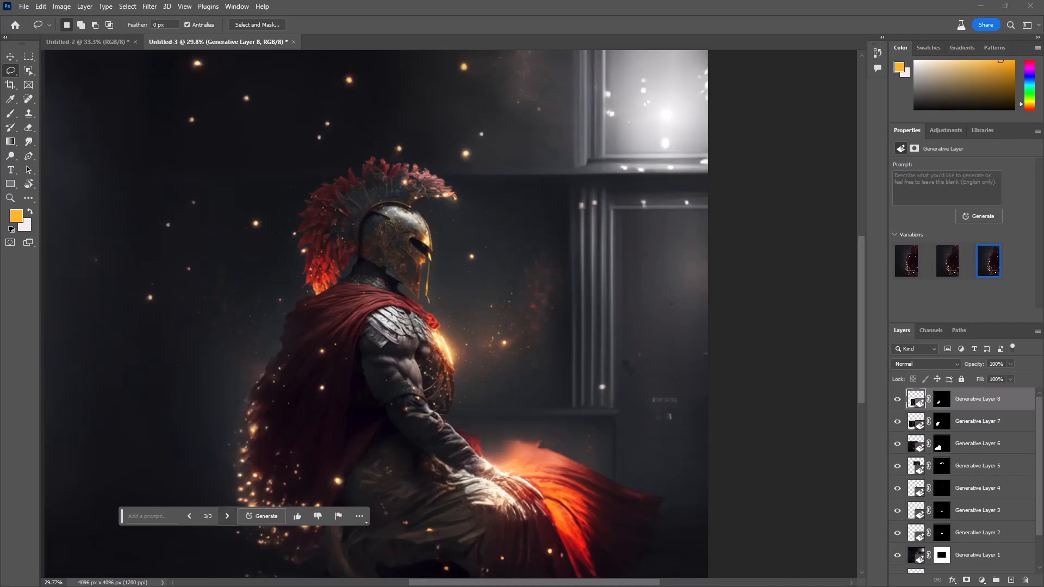
drag(122, 516, 254, 214)
click(322, 214)
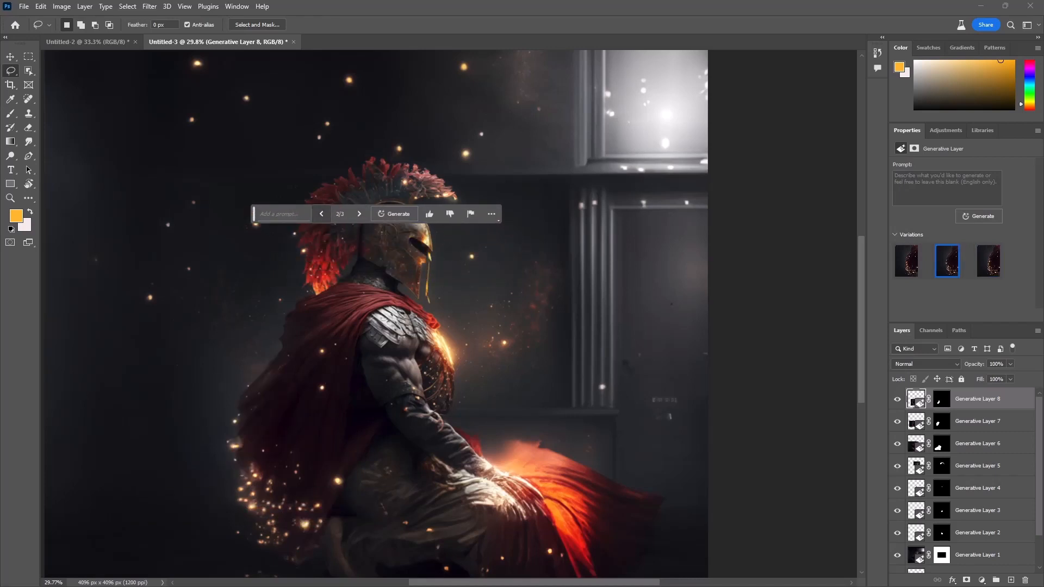
click(321, 214)
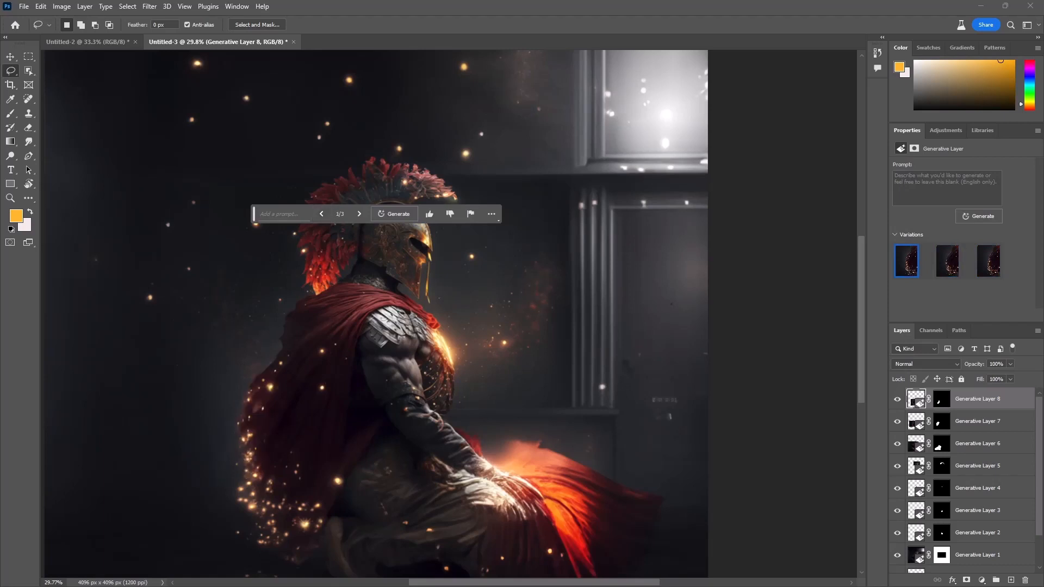
drag(254, 213, 257, 130)
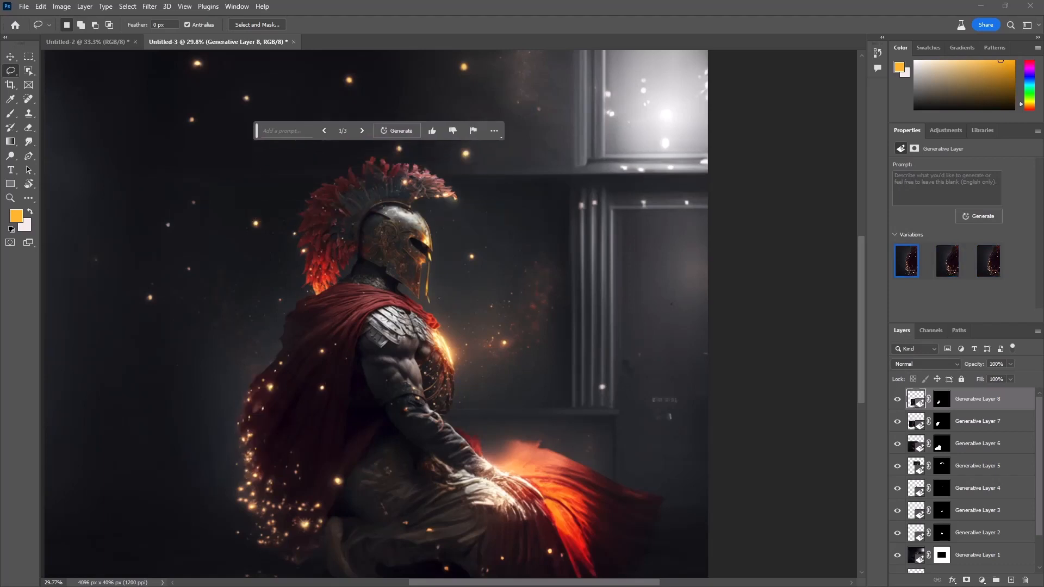
Step: Examine the whole composition and the details of the reworked cape, helmet, arm and glowing skirt
scroll(400, 263, down, 3)
scroll(432, 381, up, 3)
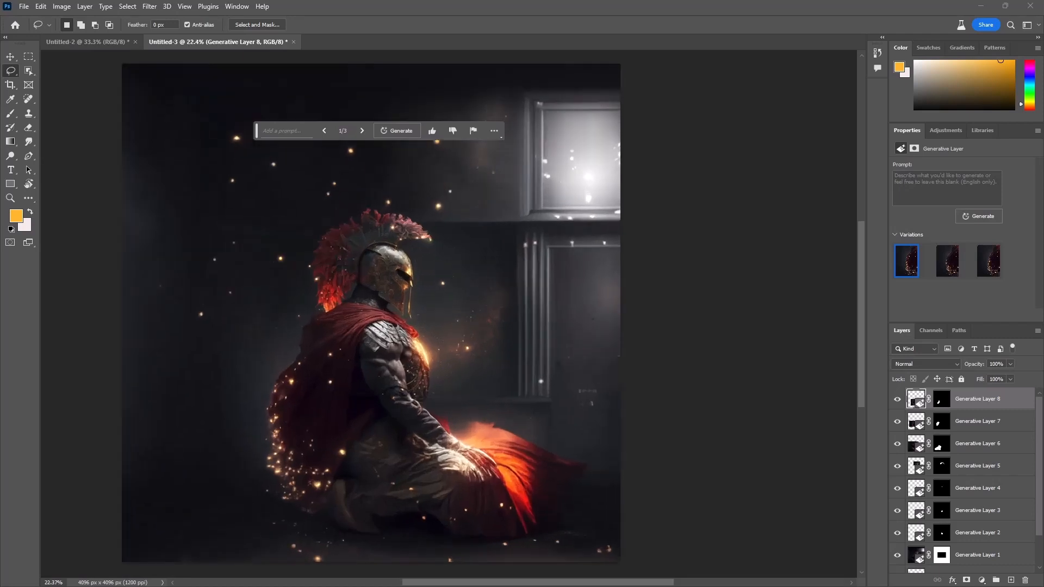
drag(433, 380, 461, 462)
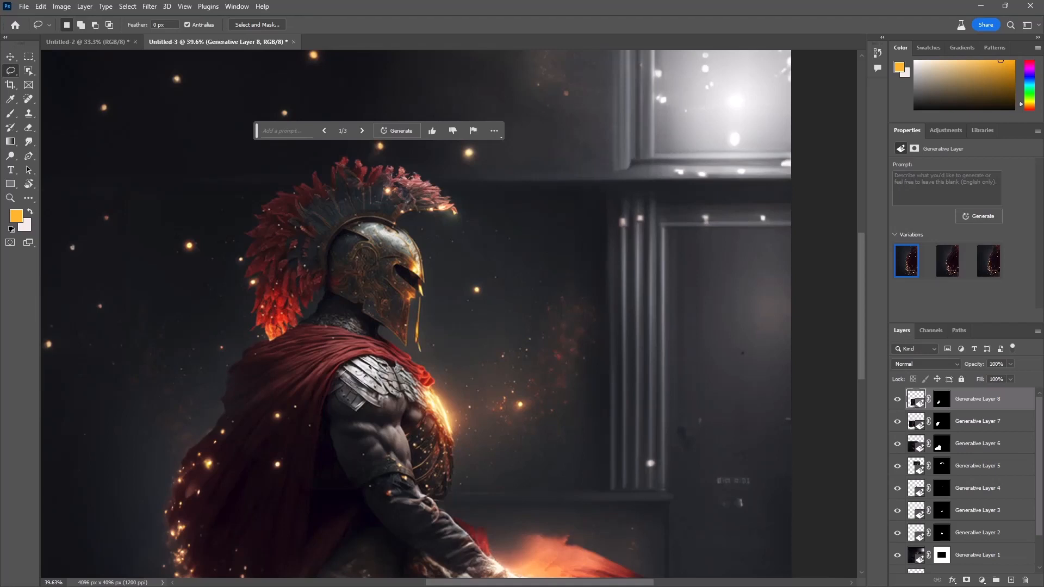
scroll(502, 358, down, 2)
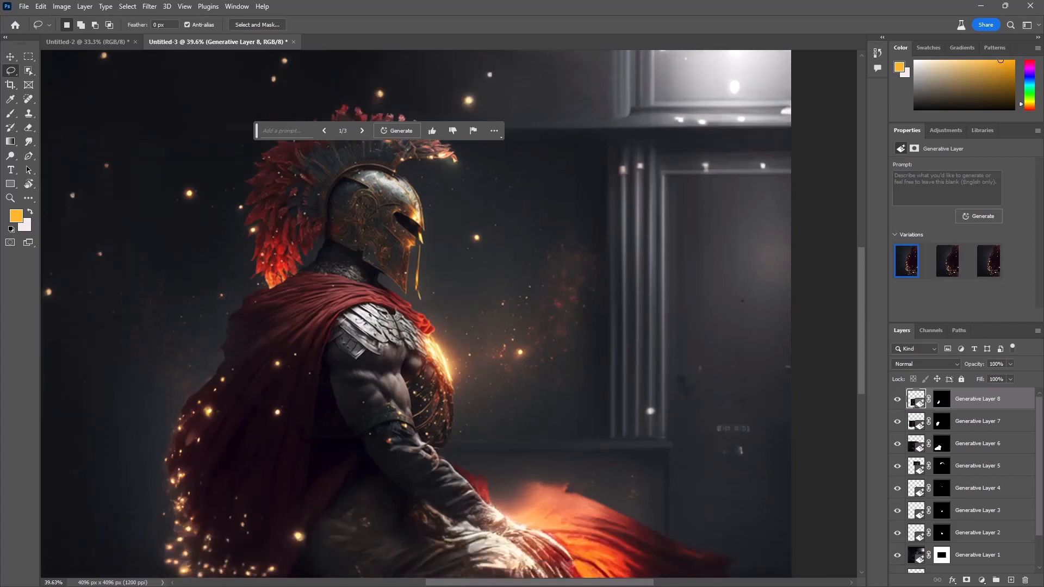
scroll(502, 358, down, 7)
scroll(524, 435, up, 8)
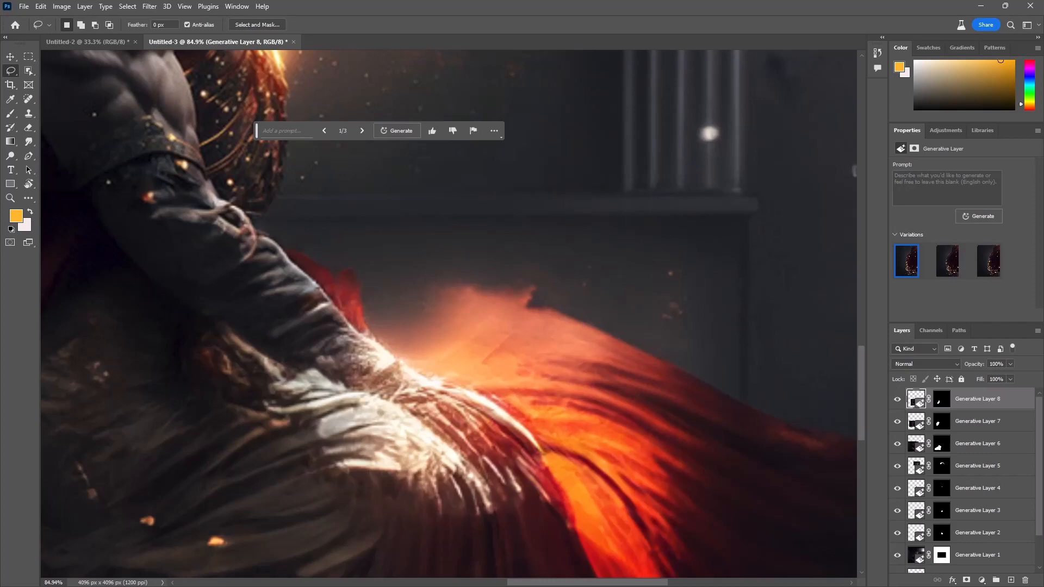
scroll(325, 359, down, 6)
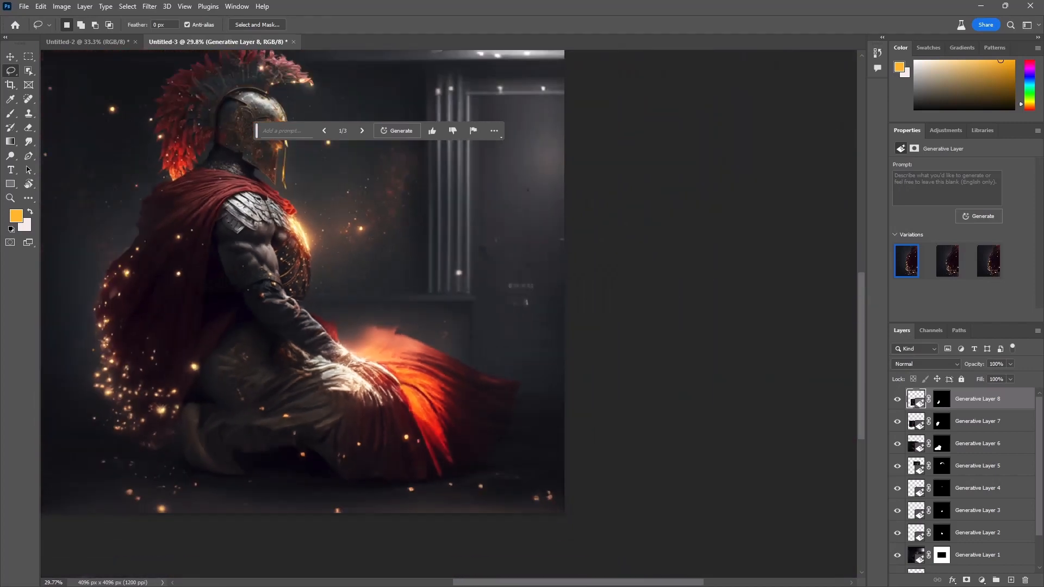
drag(324, 326, 490, 413)
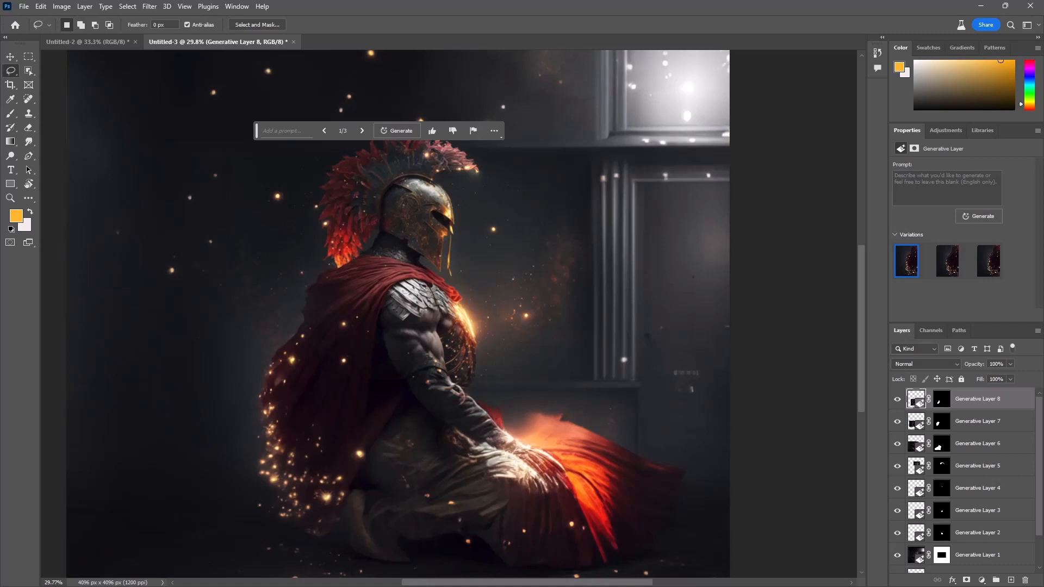
Step: Lasso a long, narrow diagonal shape in front of the warrior and run Generative Fill with the prompt "spear"
mouse_move(689, 542)
mouse_down()
mouse_move(459, 166)
mouse_move(442, 106)
mouse_up()
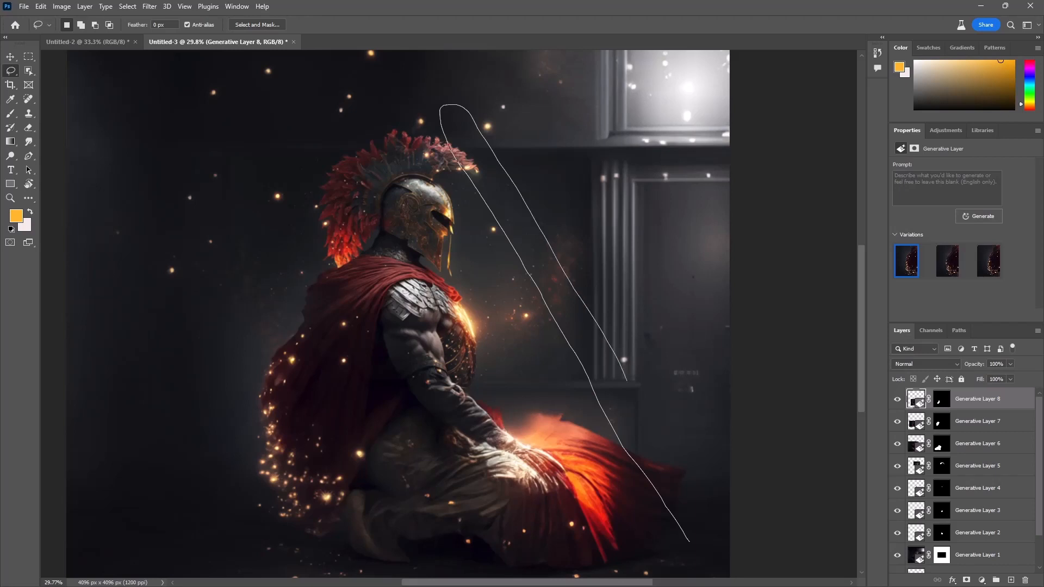
drag(695, 544, 691, 544)
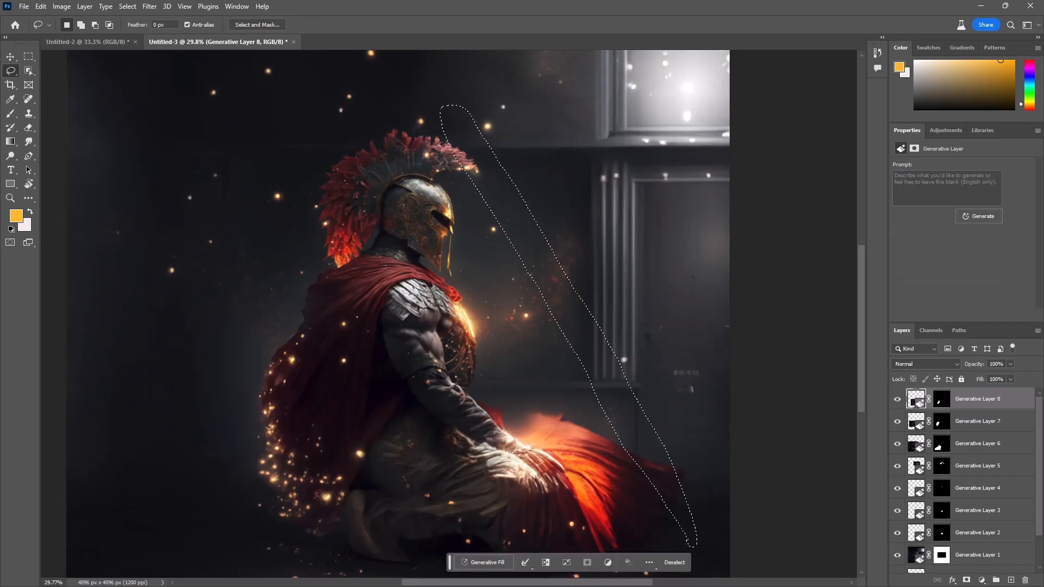
click(483, 563)
text(spear)
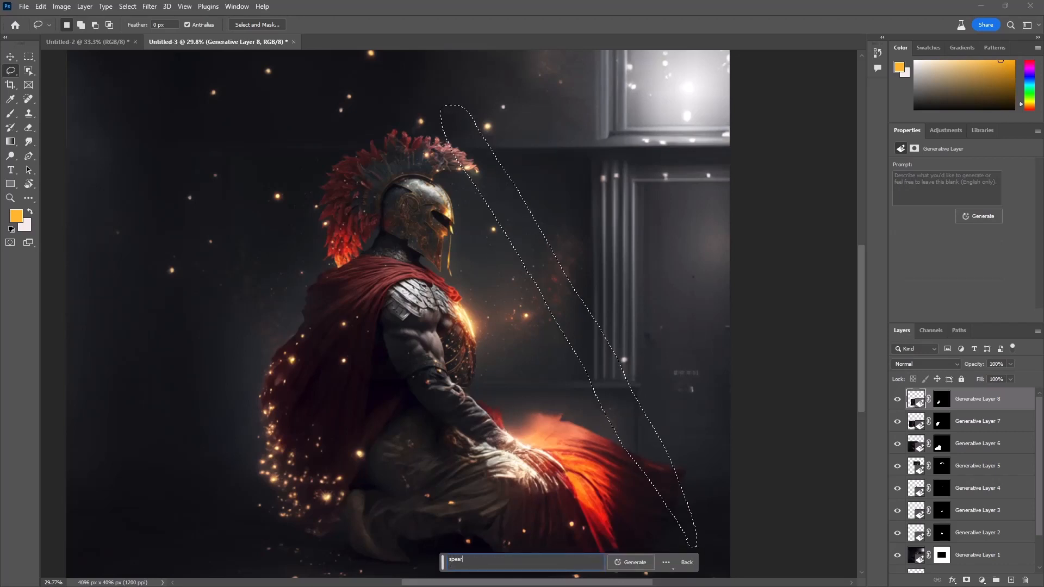
key(Return)
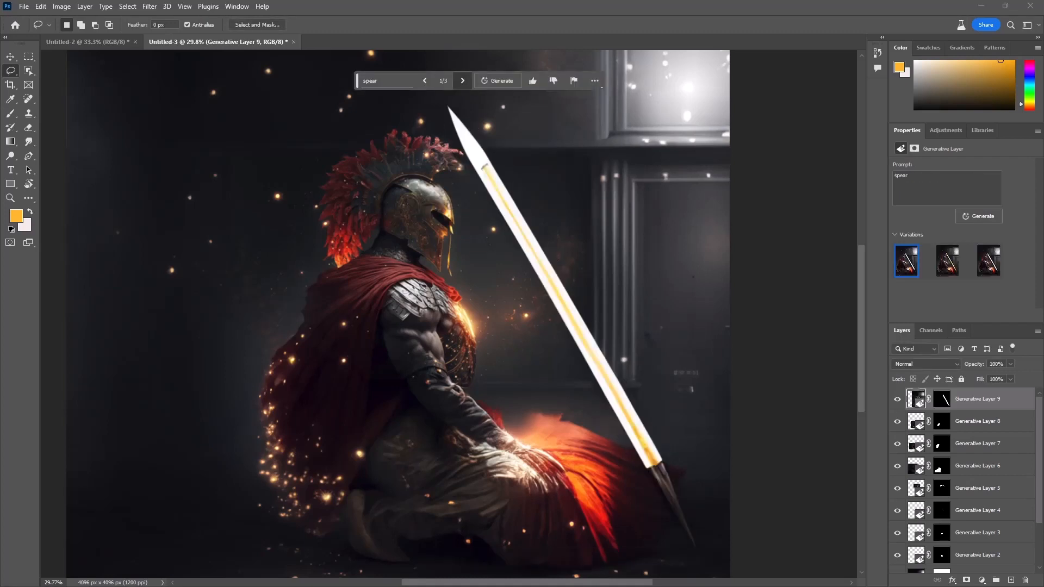
Step: Compare the variations of the spear in front of the warrior and undo its generation
click(463, 80)
click(463, 81)
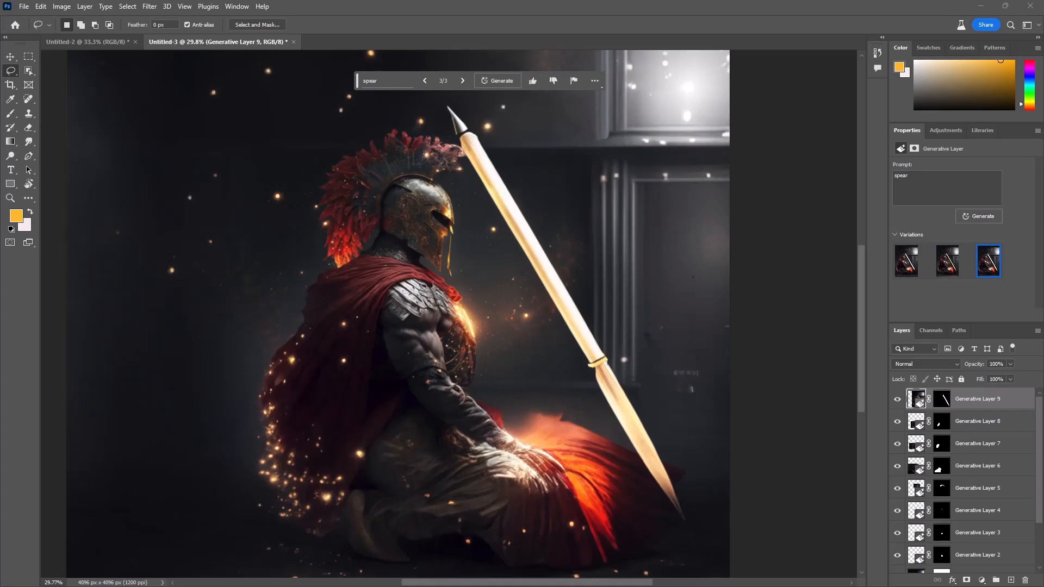
key(ctrl+z)
key(ctrl+z)
key(ctrl+z)
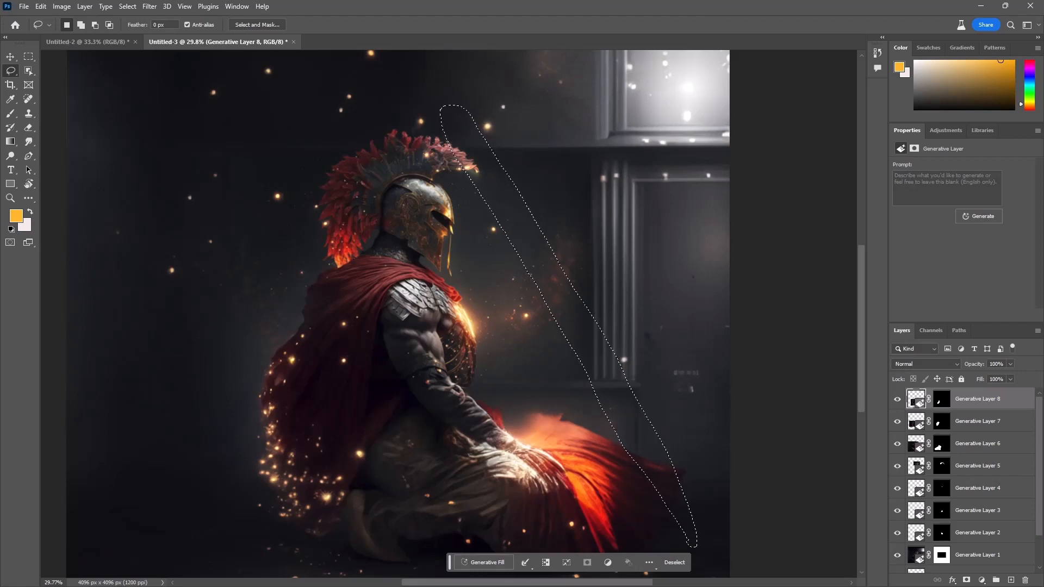
Step: Lasso a long, narrow diagonal shape across the warrior's back and run Generative Fill with the prompt "spear"
mouse_move(288, 216)
mouse_down()
mouse_move(383, 517)
mouse_move(410, 560)
mouse_move(406, 483)
mouse_move(375, 349)
mouse_move(292, 201)
mouse_up()
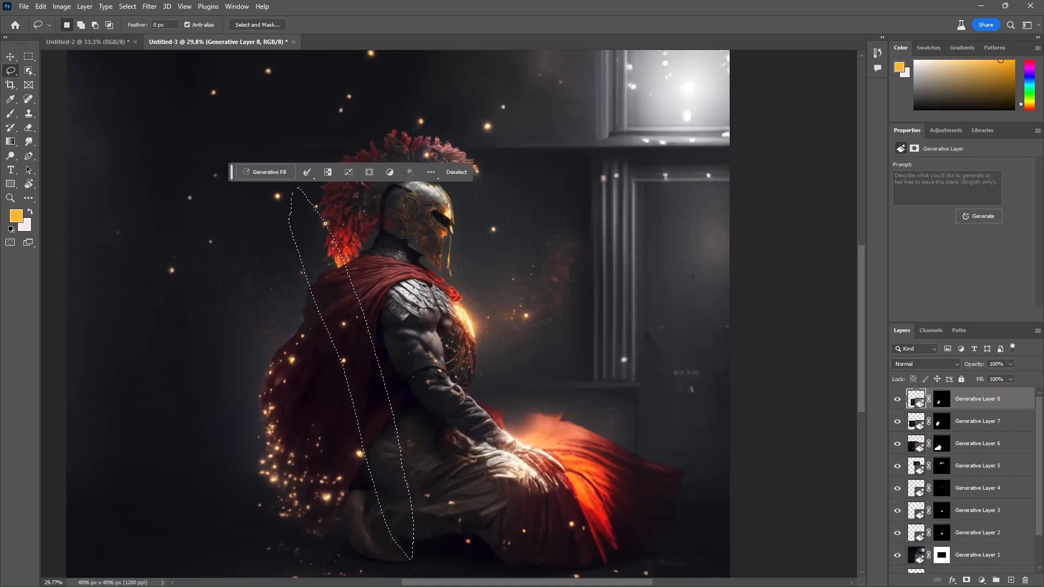
click(265, 172)
text(spear)
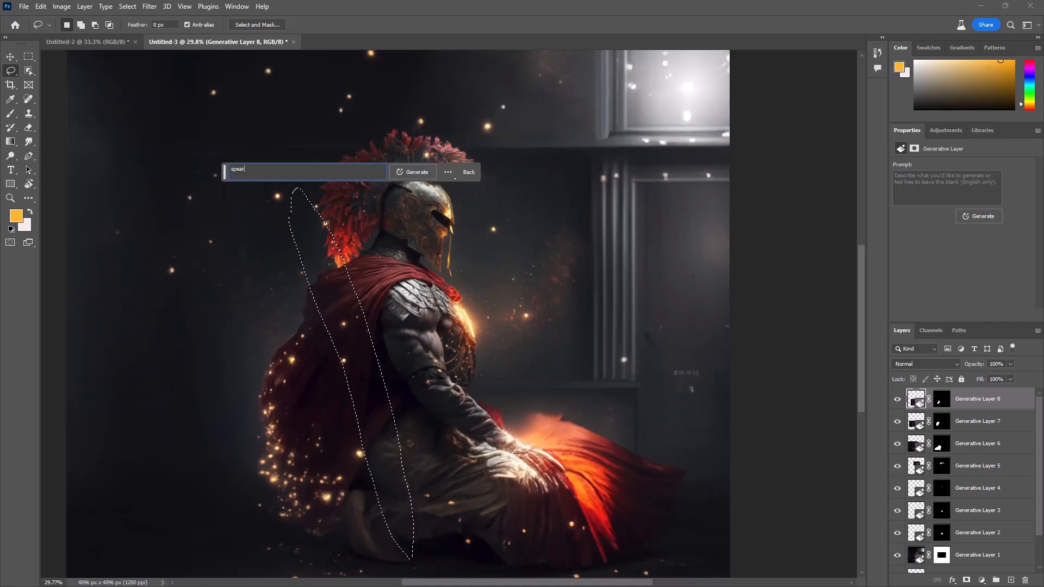
key(Return)
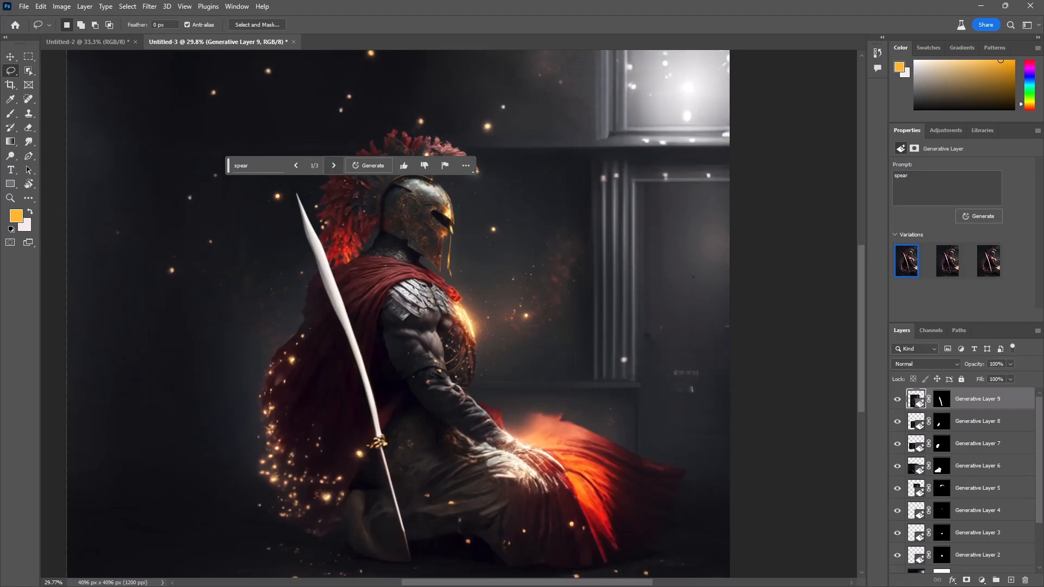
Step: Compare the variations of the spear on the warrior's back, undo its generation and clear the selection
click(334, 165)
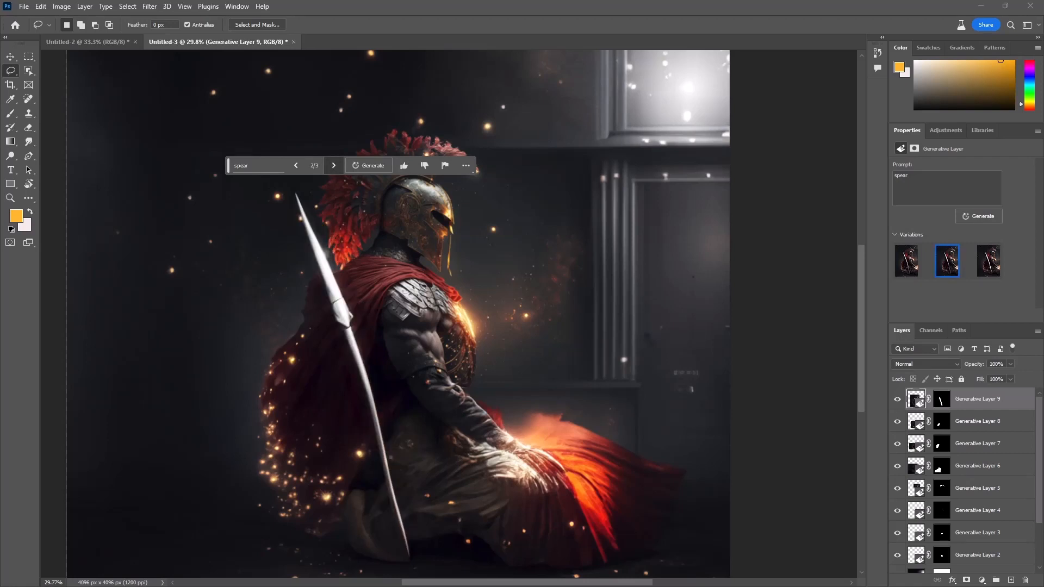
click(334, 166)
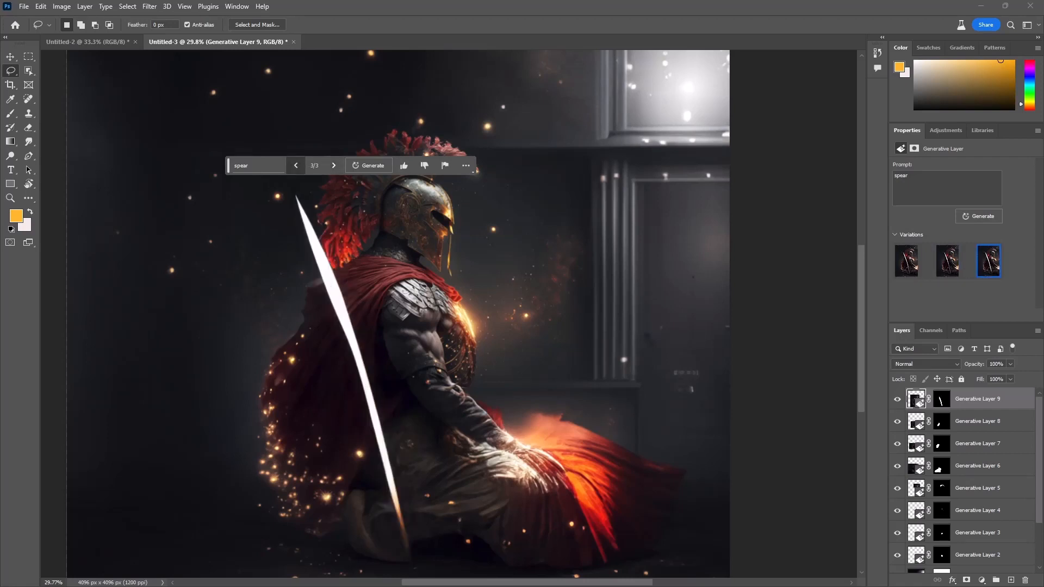
click(296, 165)
drag(335, 294, 402, 291)
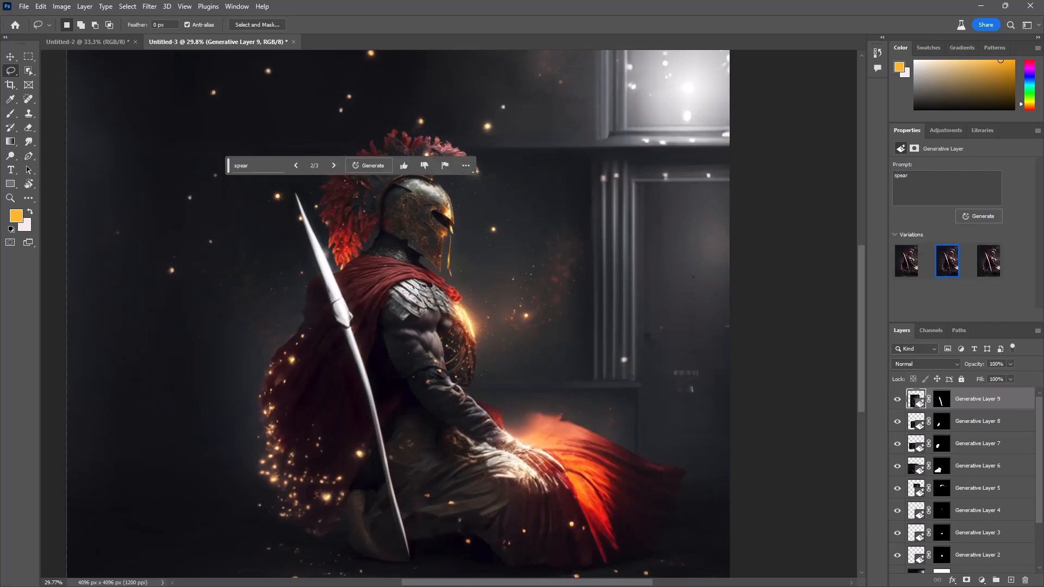
key(ctrl+z)
key(ctrl+z)
key(ctrl+z)
key(ctrl+z)
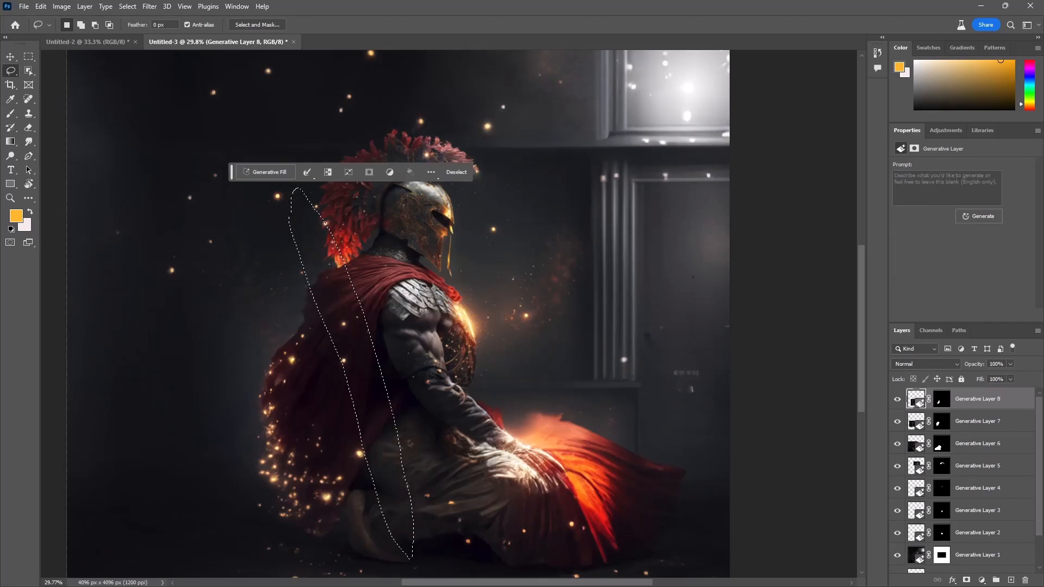
click(457, 172)
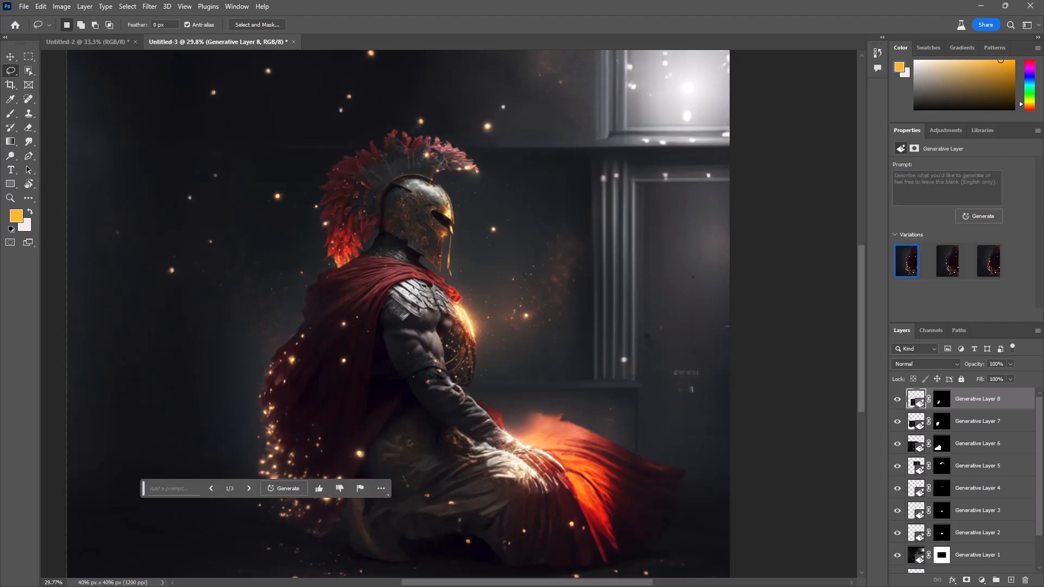
Step: Try to crop the image closer around the warrior, trimming the upper and rear background
scroll(413, 327, down, 4)
scroll(413, 326, up, 3)
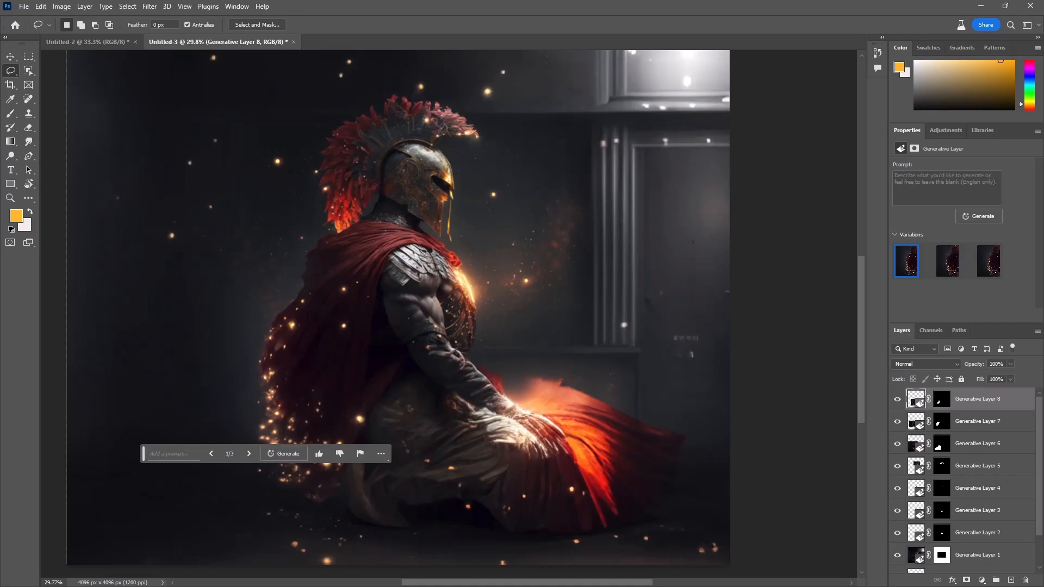
scroll(447, 295, down, 5)
key(c)
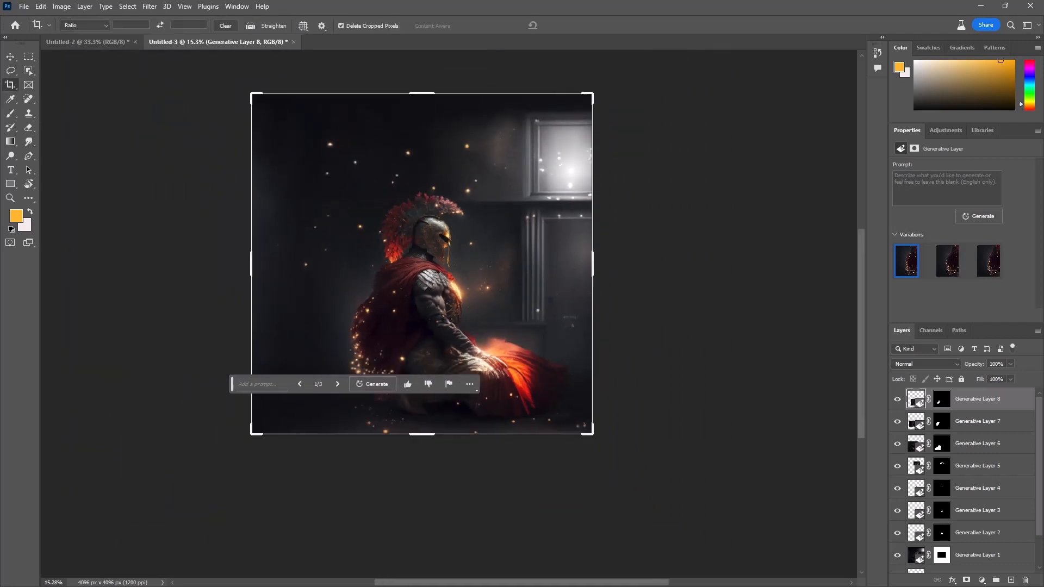
drag(253, 95, 281, 134)
drag(402, 242, 405, 217)
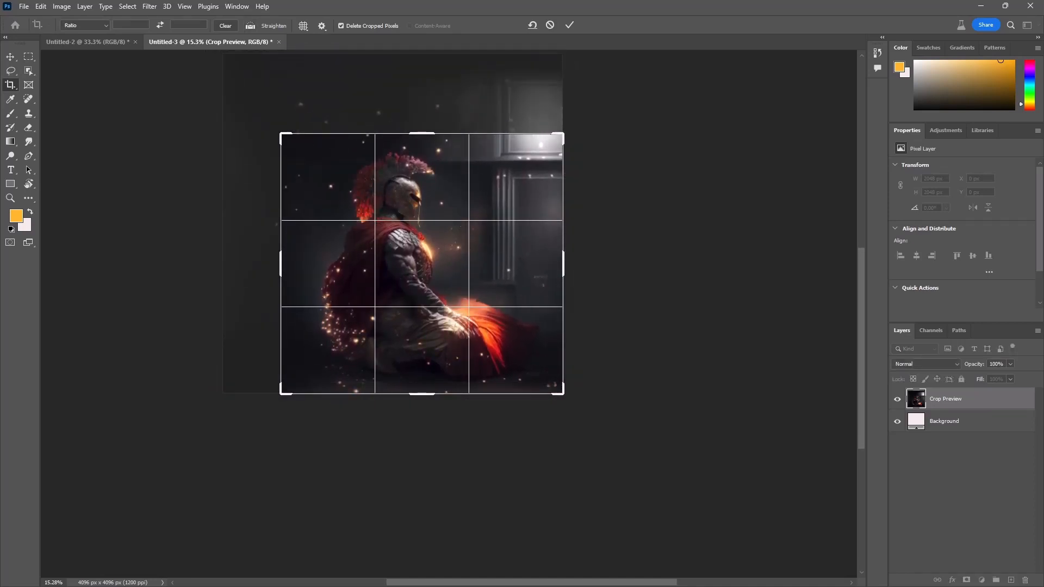
key(Return)
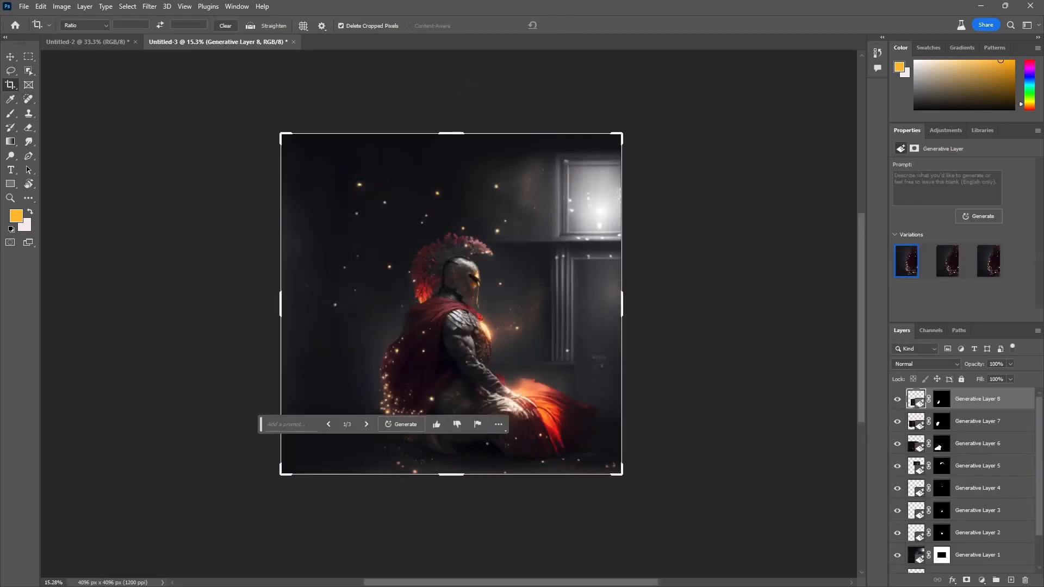
Step: Extend the canvas on all sides of the image to 8414 x 6294 px with the Crop tool
drag(281, 473, 100, 566)
drag(614, 250, 418, 272)
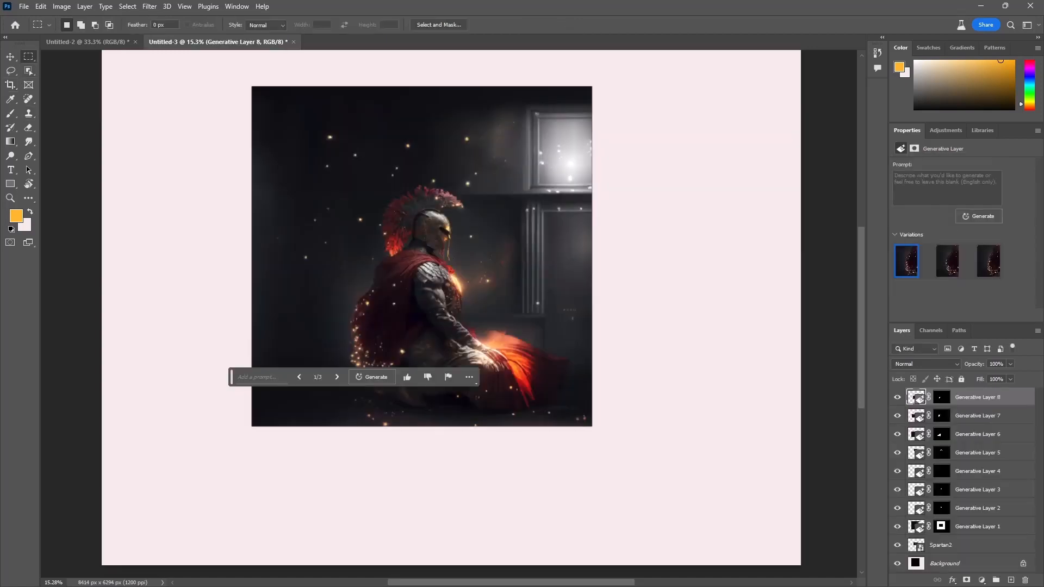
Step: Select a rectangle around the warrior, invert the selection and fill the surrounding canvas with Generative Fill using an empty prompt
scroll(382, 211, up, 6)
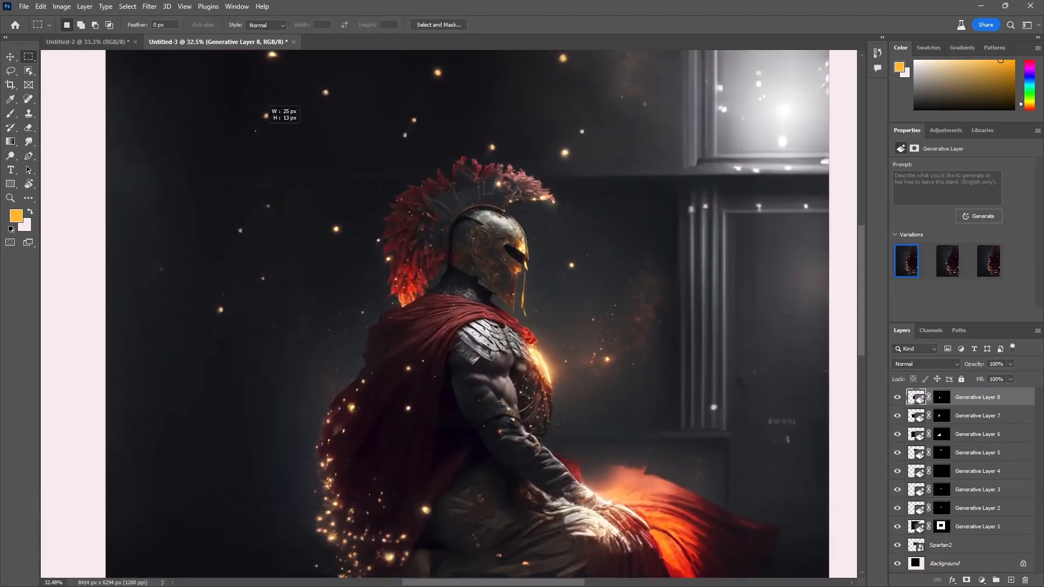
drag(253, 130, 744, 530)
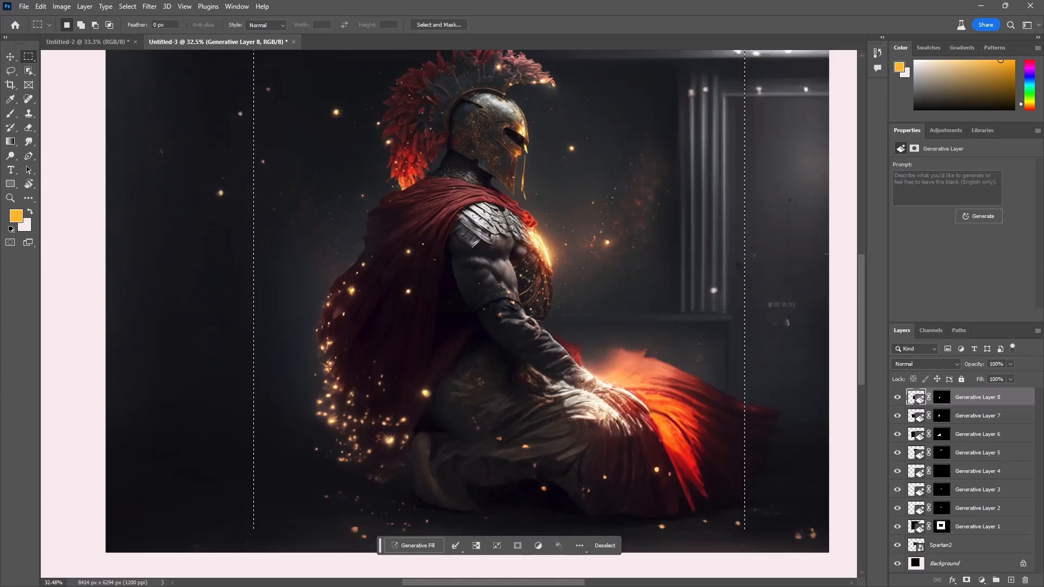
right_click(466, 277)
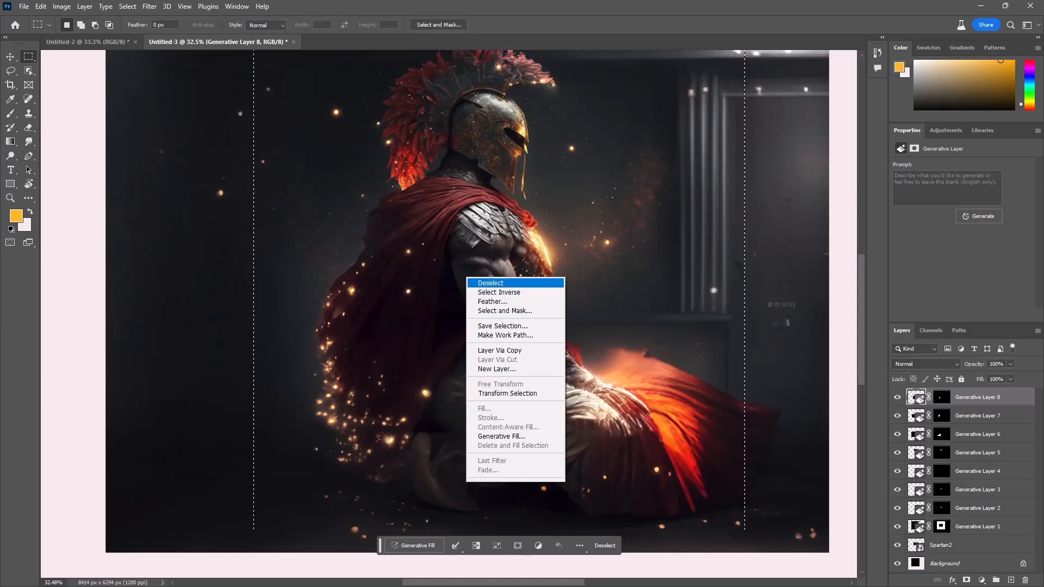
click(499, 292)
click(445, 563)
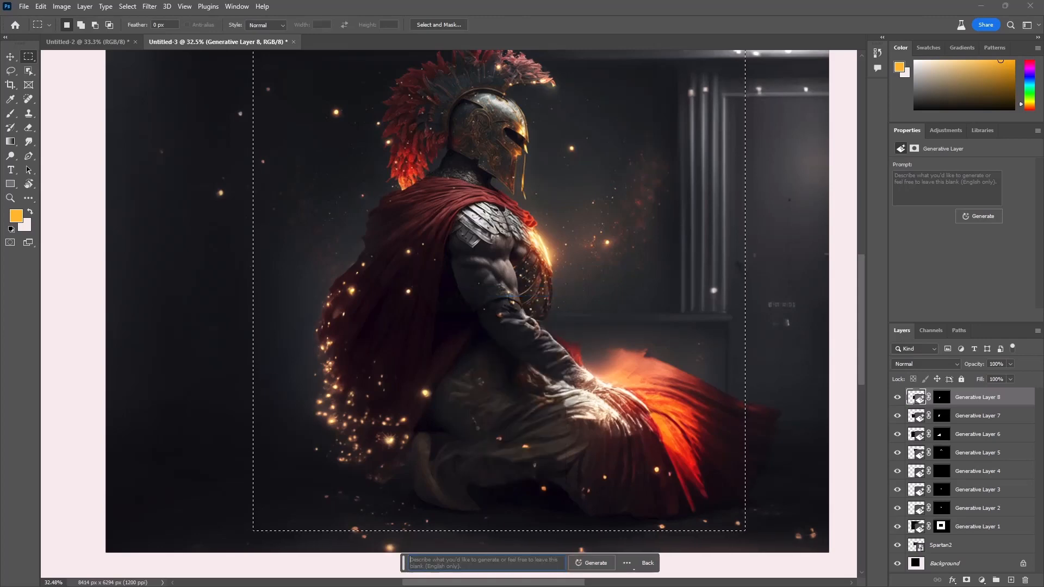
click(592, 563)
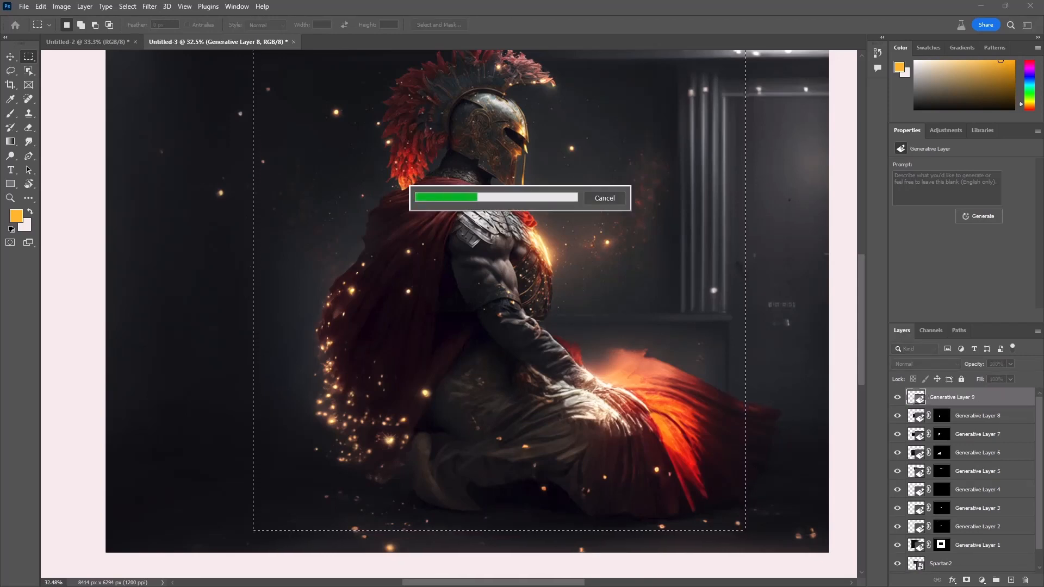
Step: Select the full-height strip with the peeling wall behind the warrior and replace it with Generative Fill using an empty prompt
scroll(541, 261, down, 7)
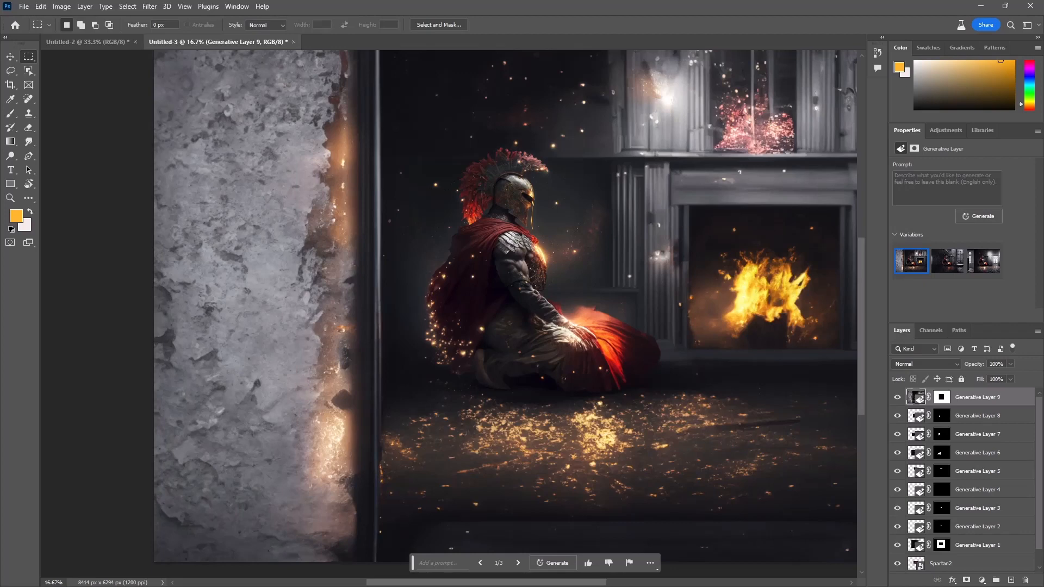
scroll(437, 262, down, 4)
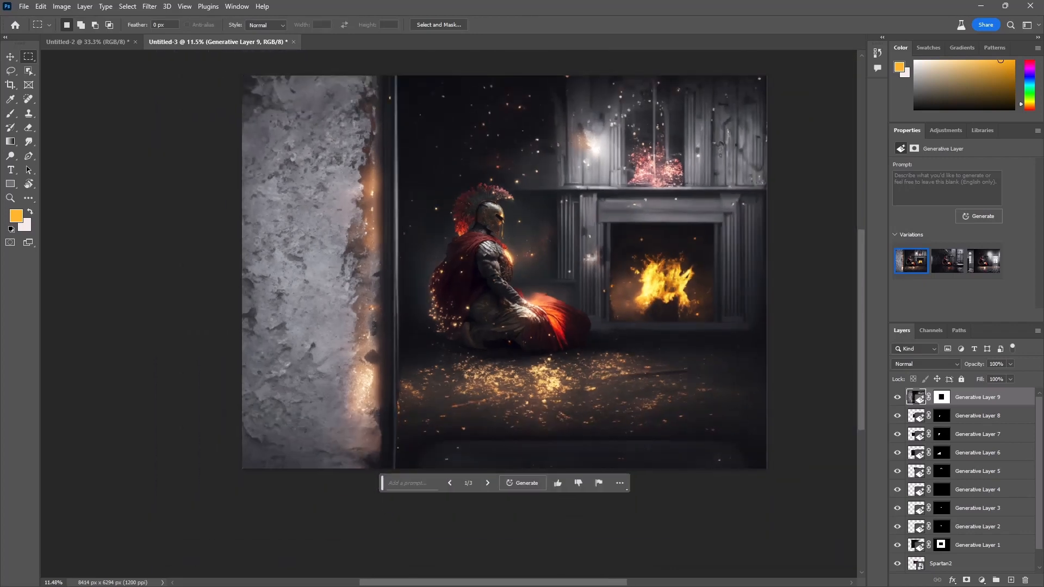
drag(421, 76, 318, 468)
drag(242, 467, 242, 467)
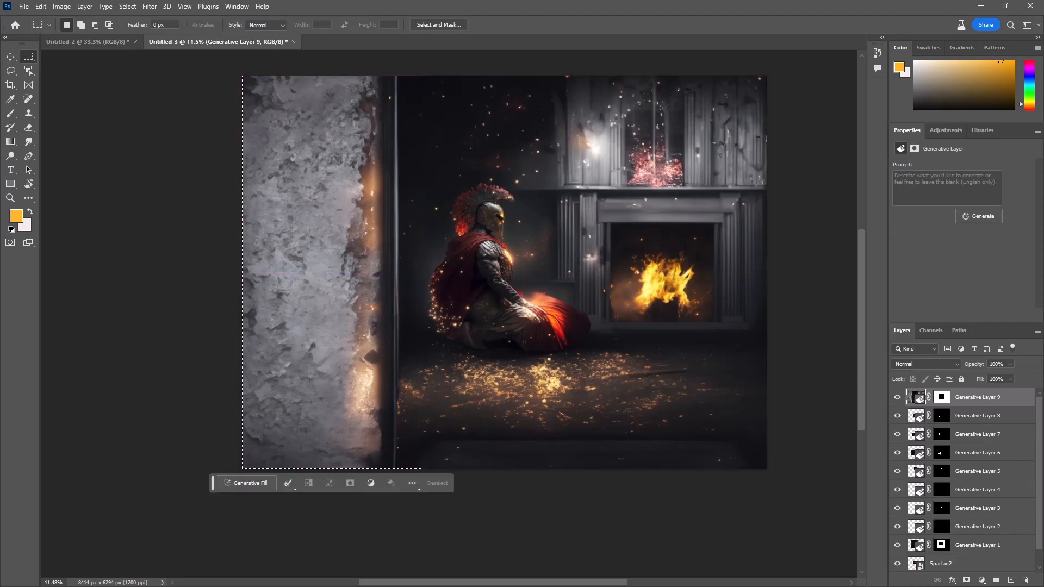
click(247, 482)
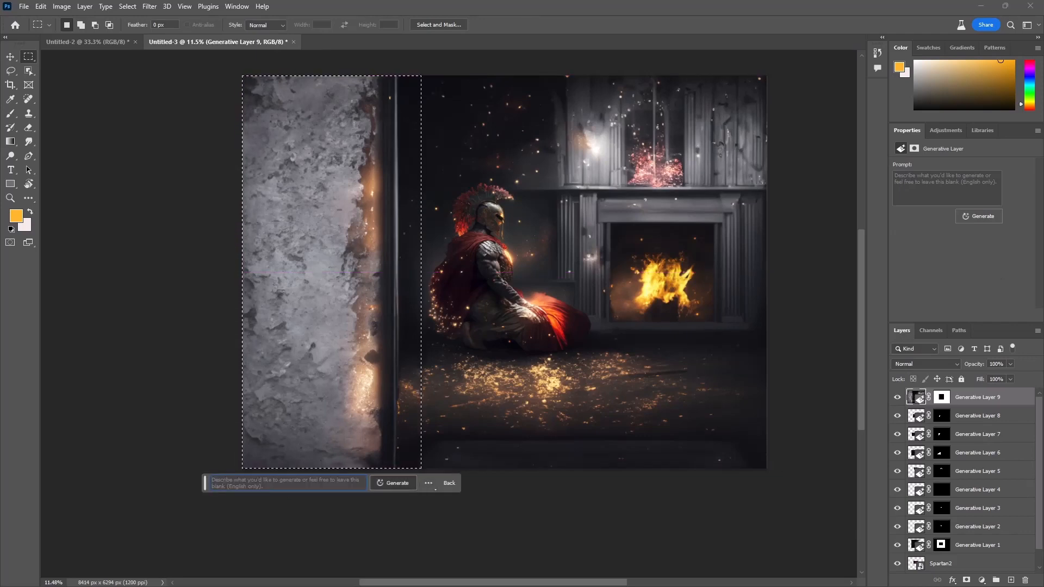
click(393, 483)
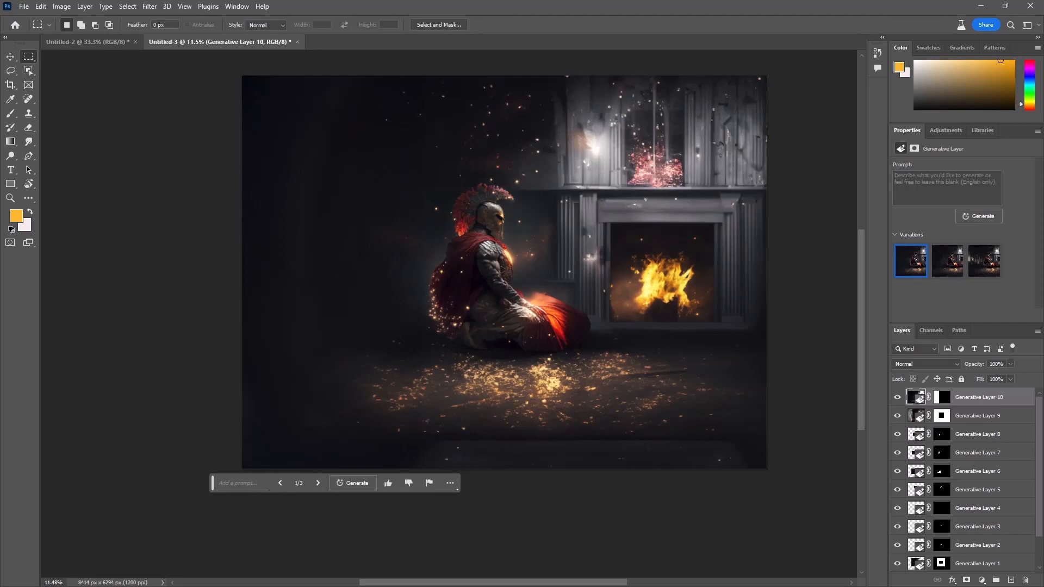
Step: Lasso the fireplace and background in front of the warrior, including the cape's upper edge, and replace it with Generative Fill without a prompt
drag(549, 171, 349, 249)
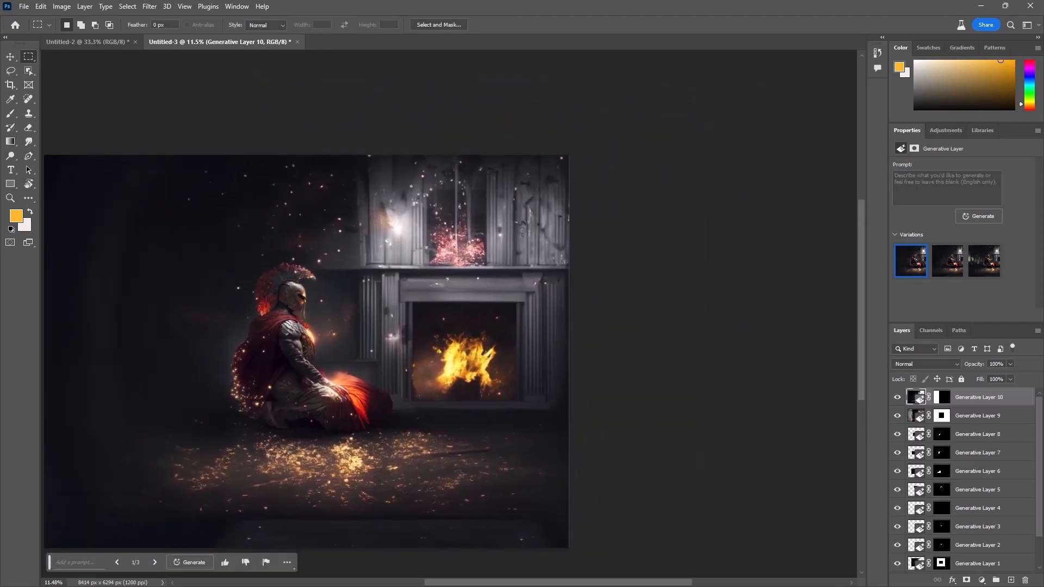
scroll(350, 250, up, 3)
scroll(362, 253, up, 3)
key(l)
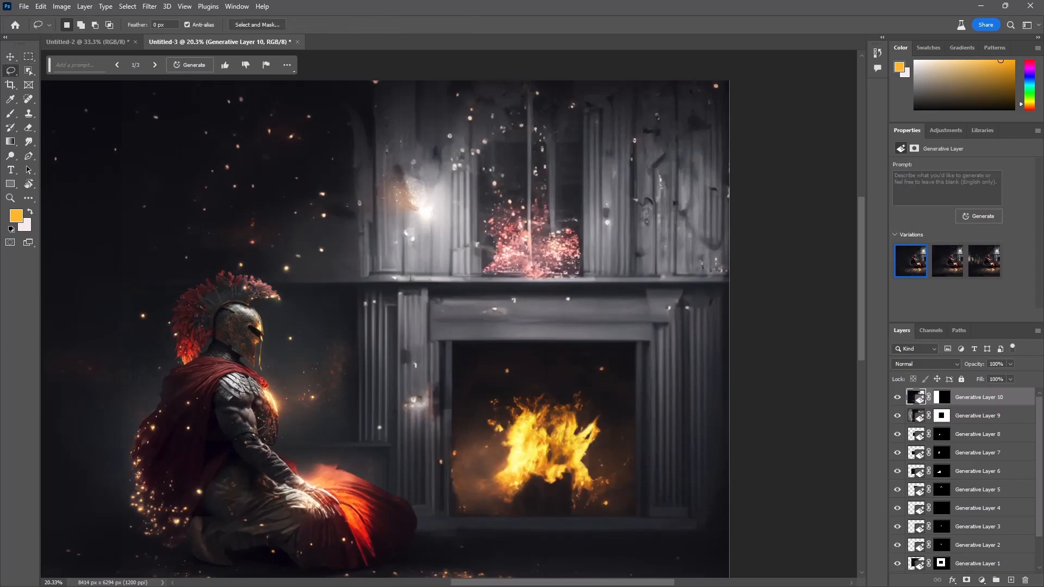
mouse_move(155, 82)
mouse_down()
mouse_move(167, 202)
mouse_move(218, 250)
mouse_move(256, 267)
mouse_move(291, 328)
mouse_move(292, 425)
mouse_up()
mouse_move(314, 462)
mouse_down()
mouse_move(454, 535)
mouse_move(580, 562)
mouse_move(703, 553)
mouse_move(729, 508)
mouse_move(729, 81)
mouse_move(154, 82)
mouse_up()
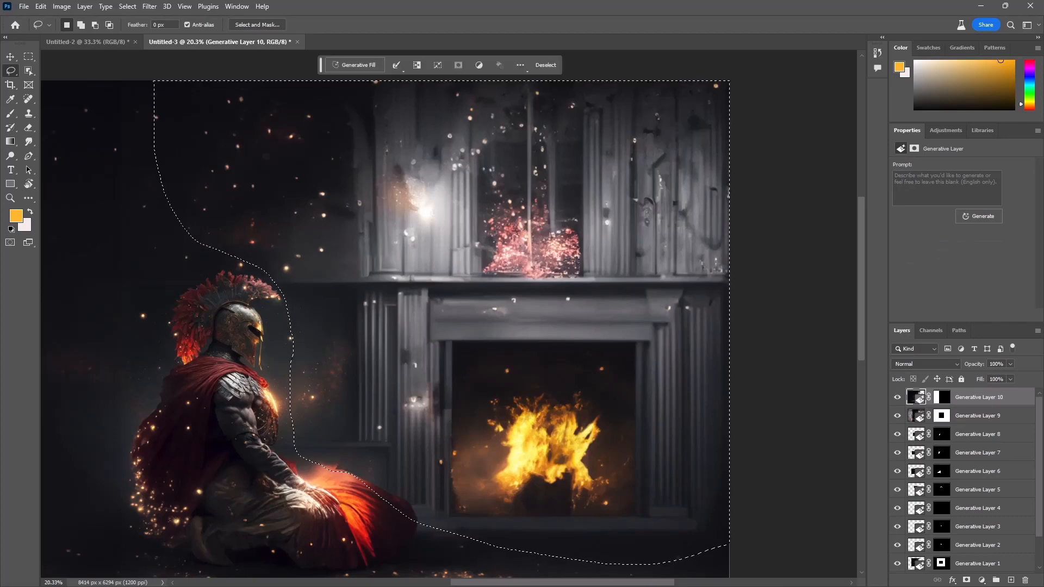
key(Return)
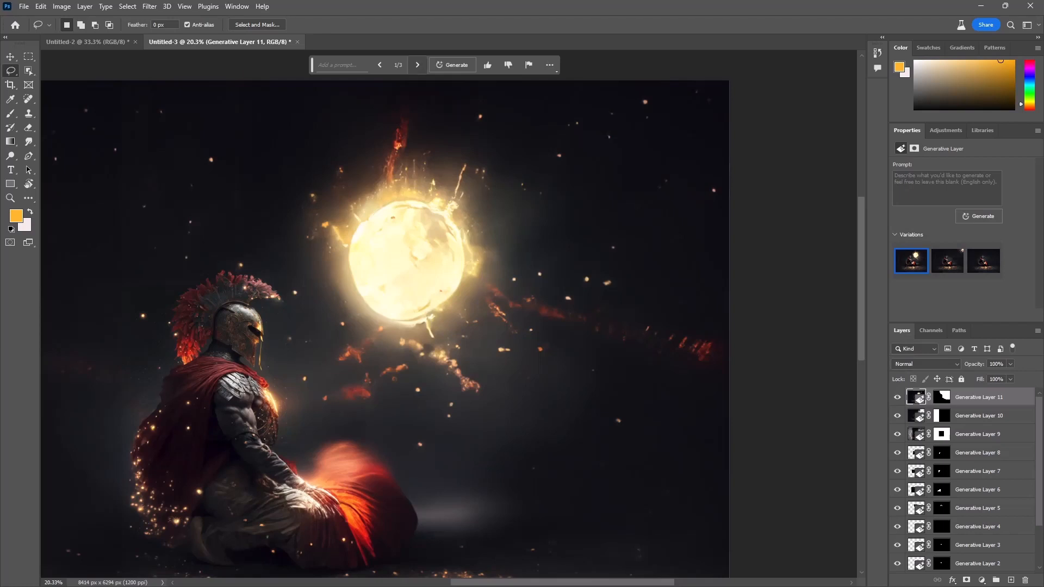
Step: Compare the three variations of the background in front of the warrior and keep the second, with sparks in the image's upper corner
click(417, 65)
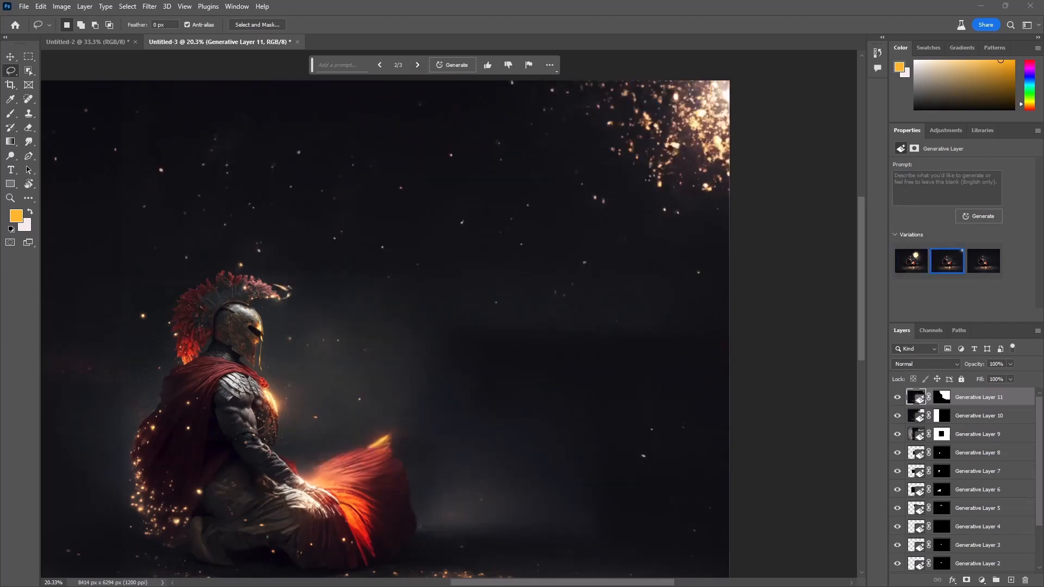
click(417, 64)
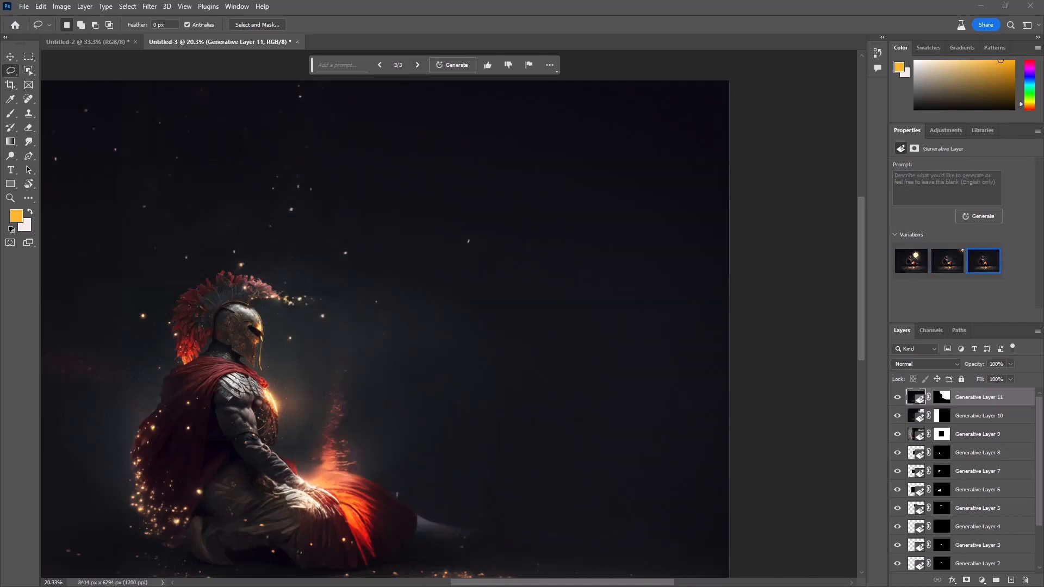
click(380, 64)
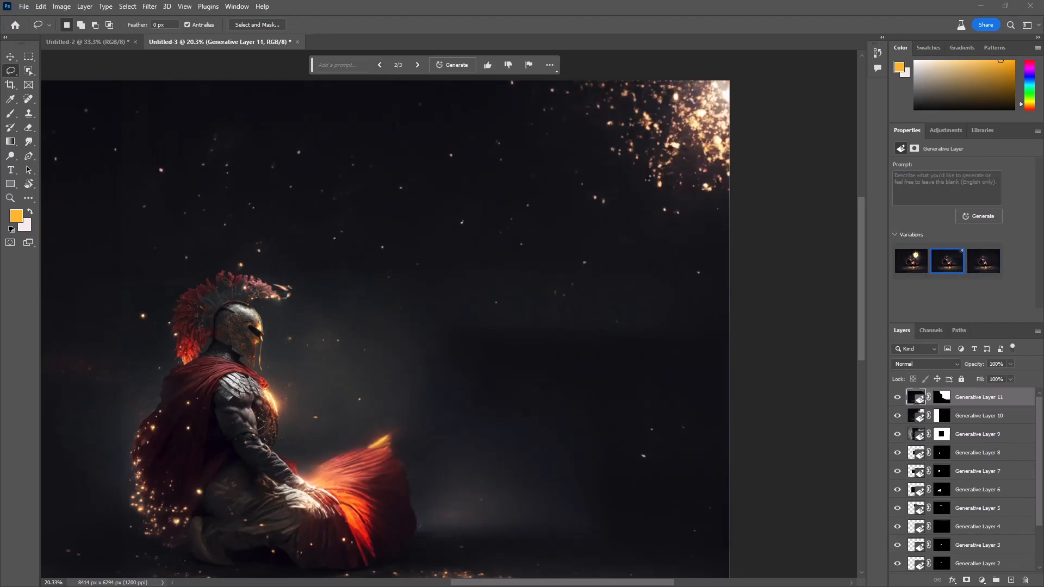
Step: Select a full-width rectangular strip along the image's bottom edge and regenerate the floor with Generative Fill using an empty prompt
scroll(308, 341, down, 5)
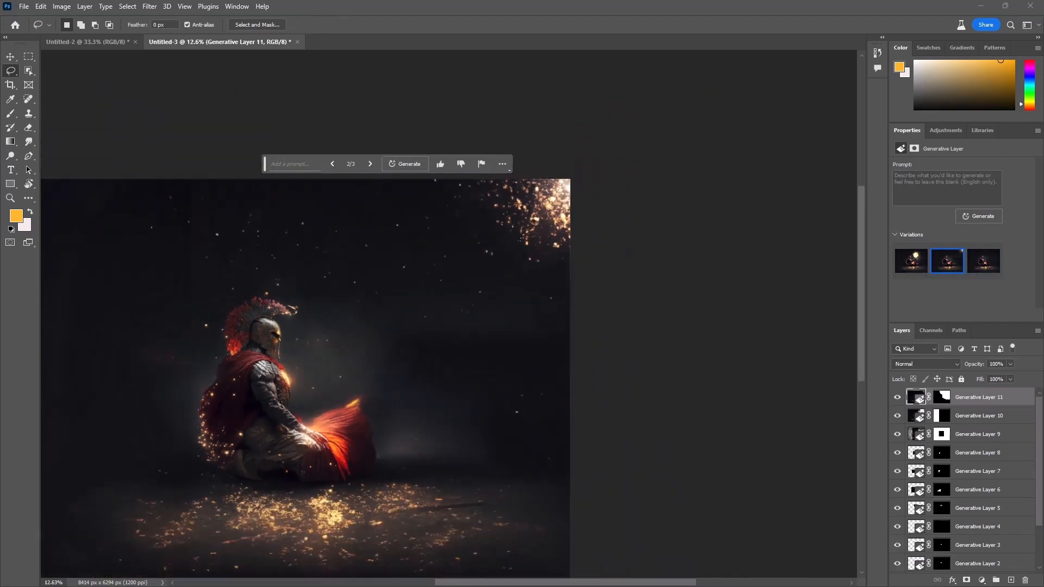
drag(308, 341, 429, 255)
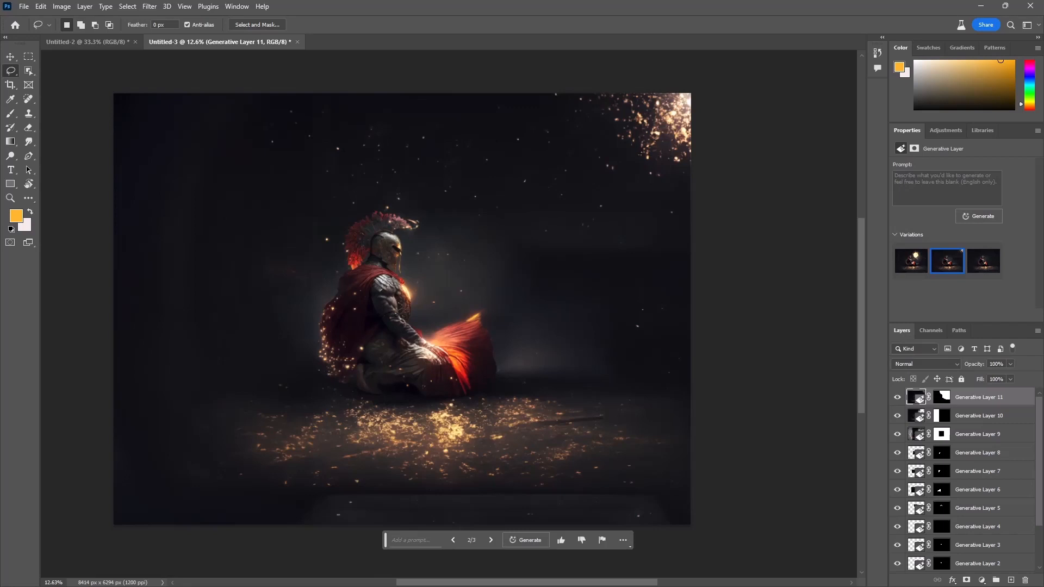
key(m)
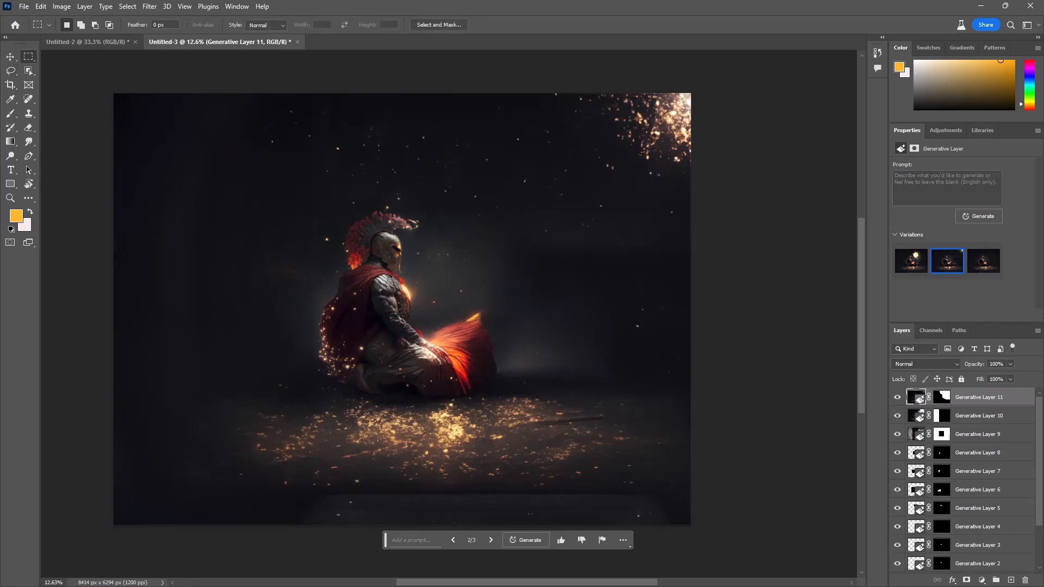
drag(112, 465, 719, 525)
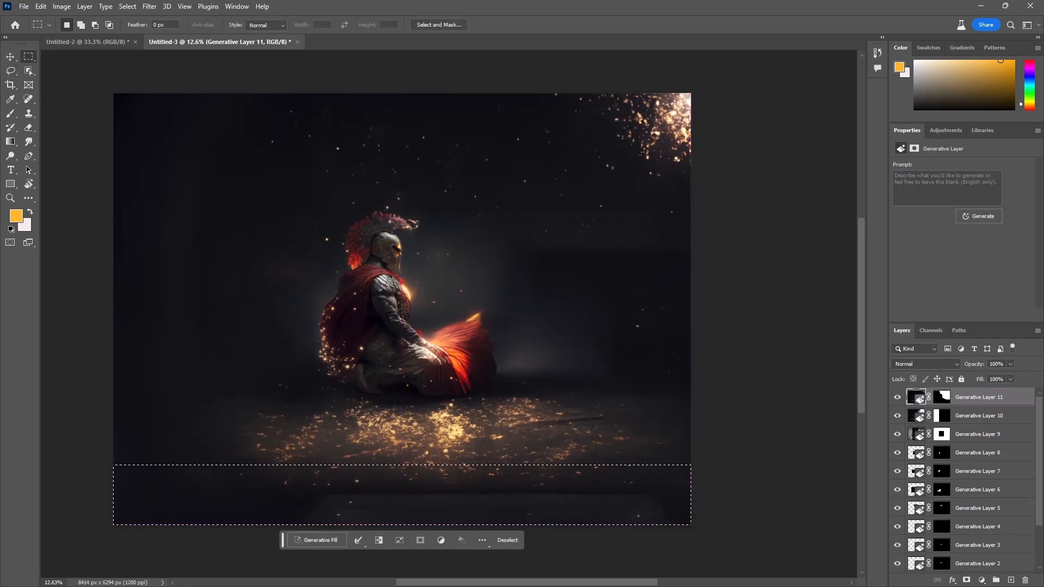
click(316, 540)
key(Return)
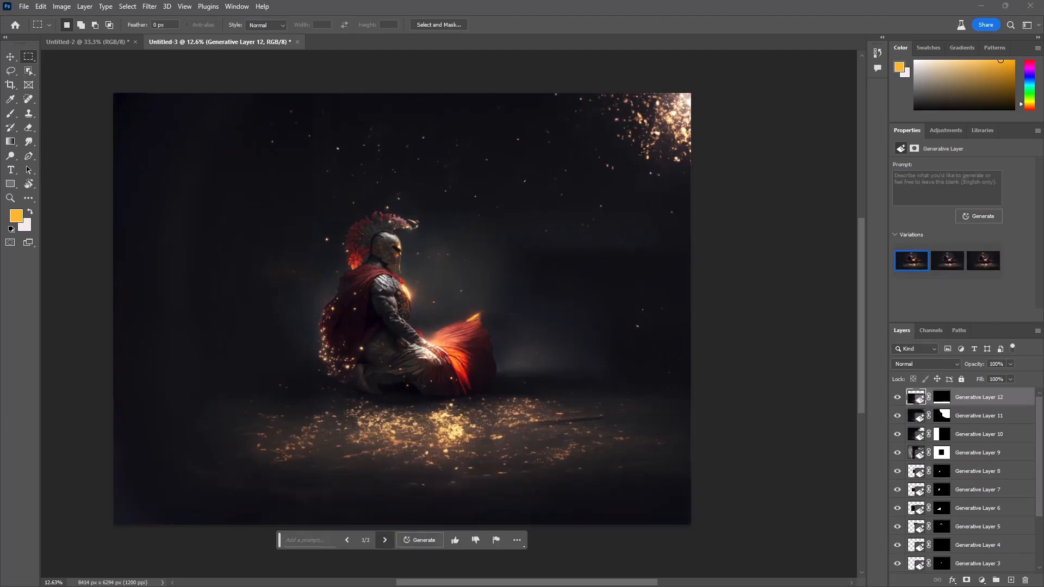
Step: Compare the three variations of the regenerated floor strip and return to the first one
click(385, 540)
click(385, 540)
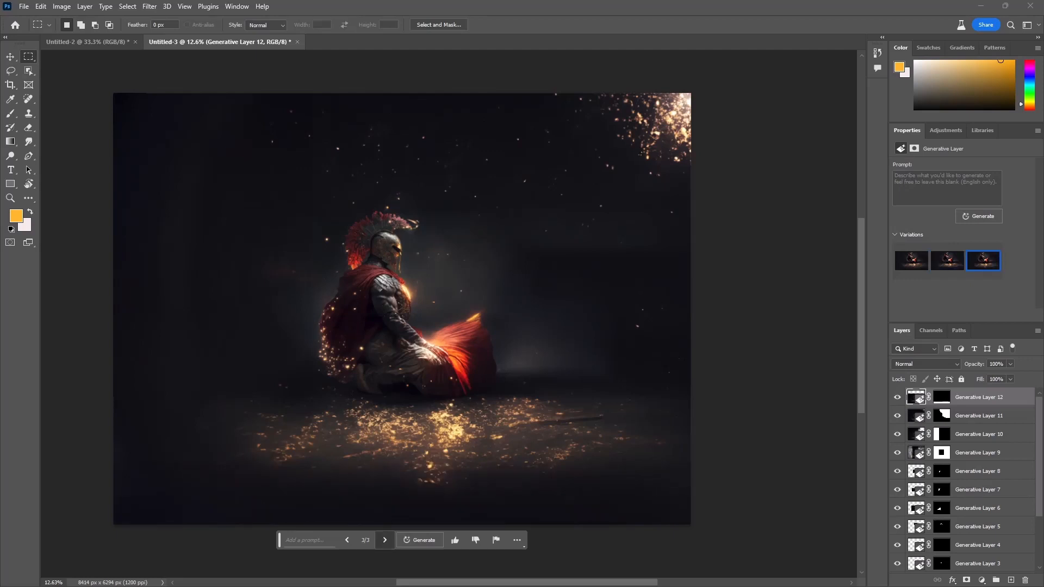
click(385, 540)
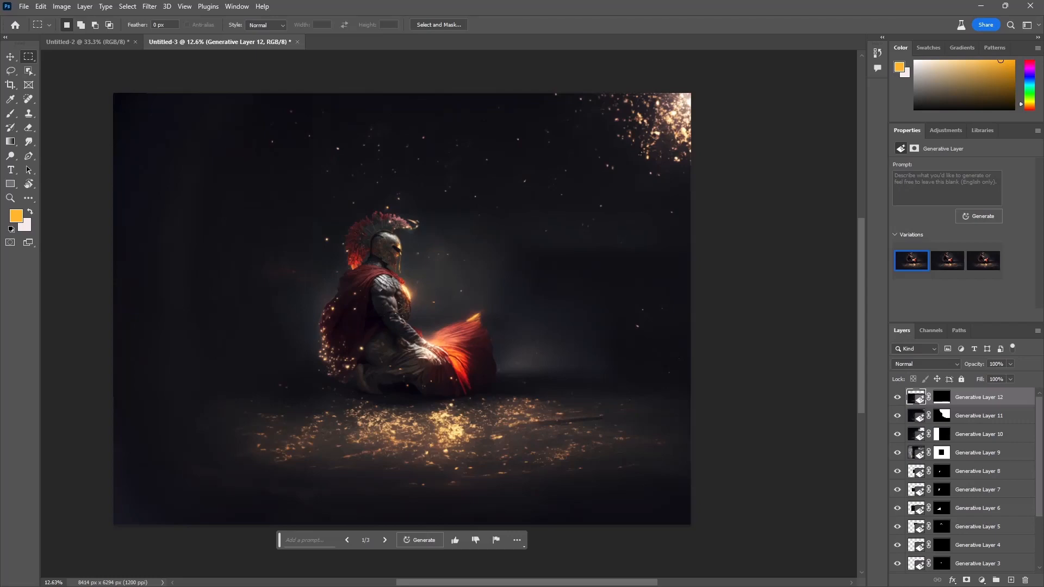
scroll(435, 283, up, 3)
scroll(435, 284, down, 2)
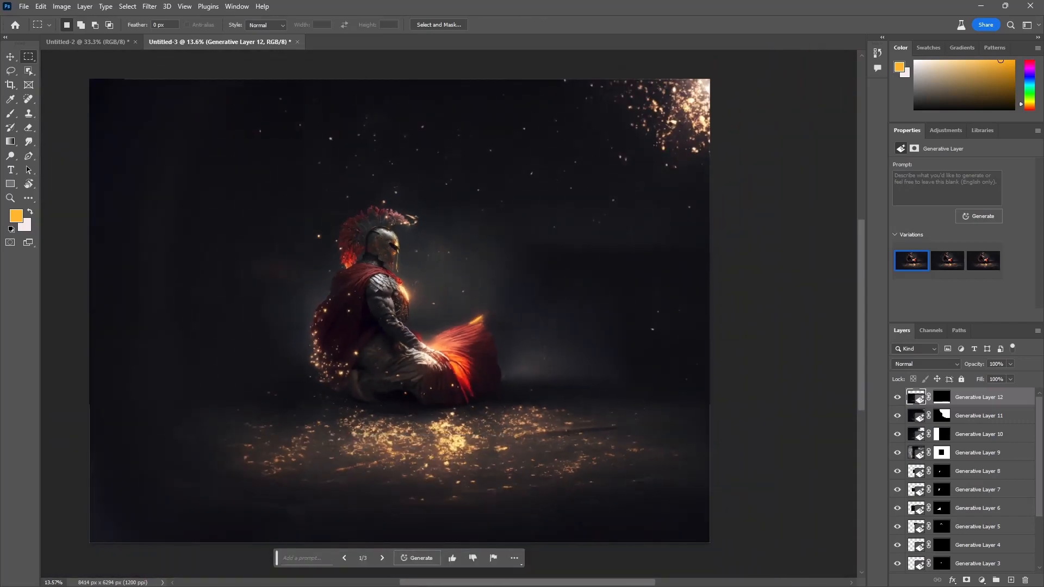
drag(435, 284, 482, 271)
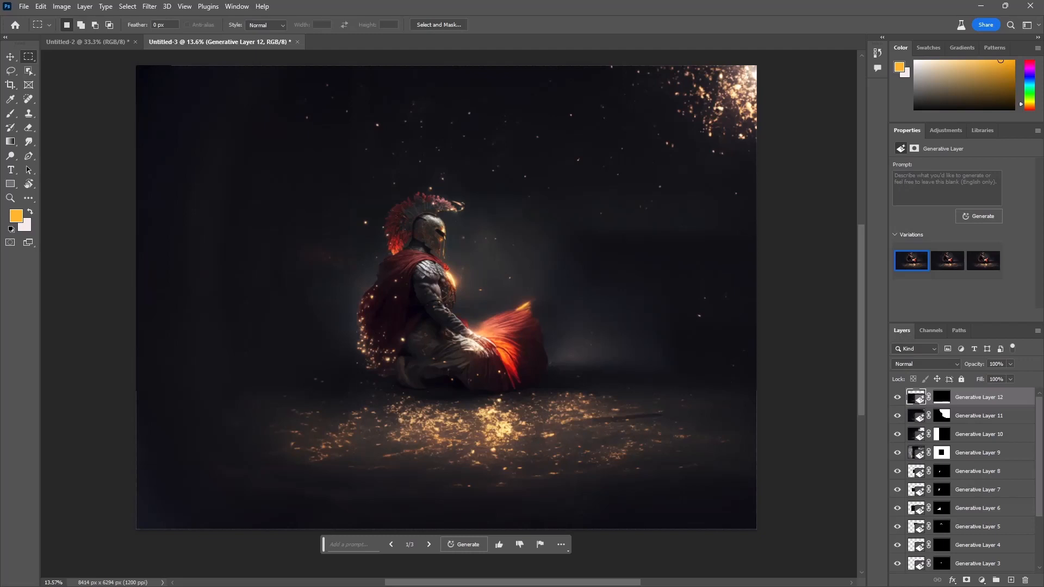
drag(445, 304, 456, 317)
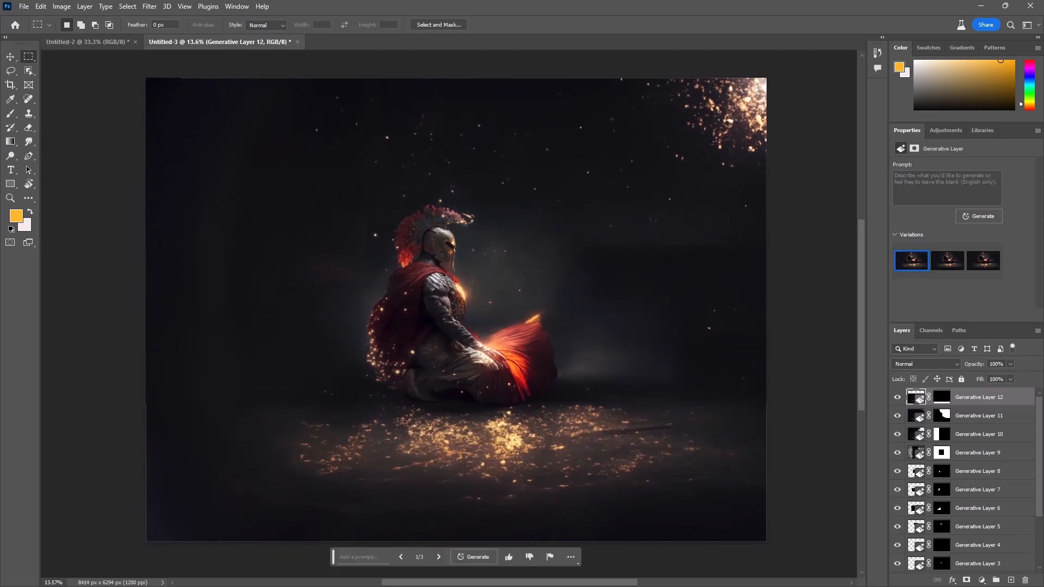